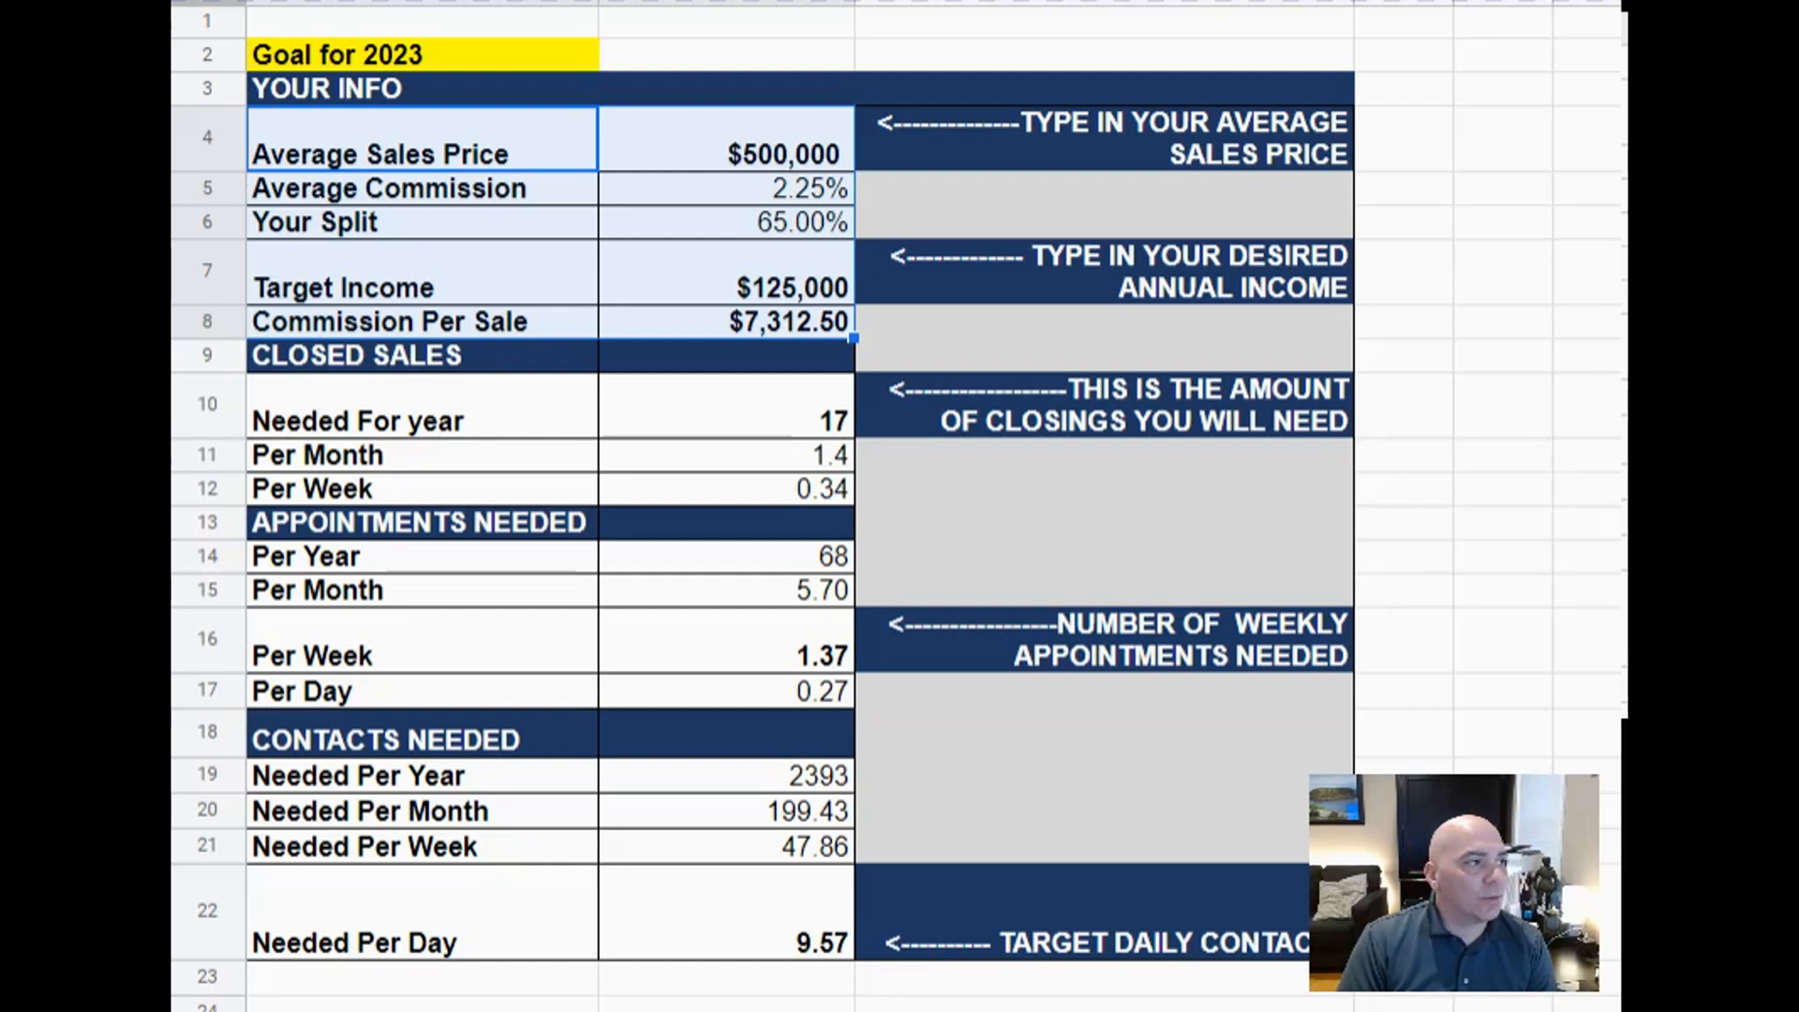
# Set the Average Sales Price to 420000 in the Your Info section.
pyautogui.click(727, 141)
pyautogui.write('4')
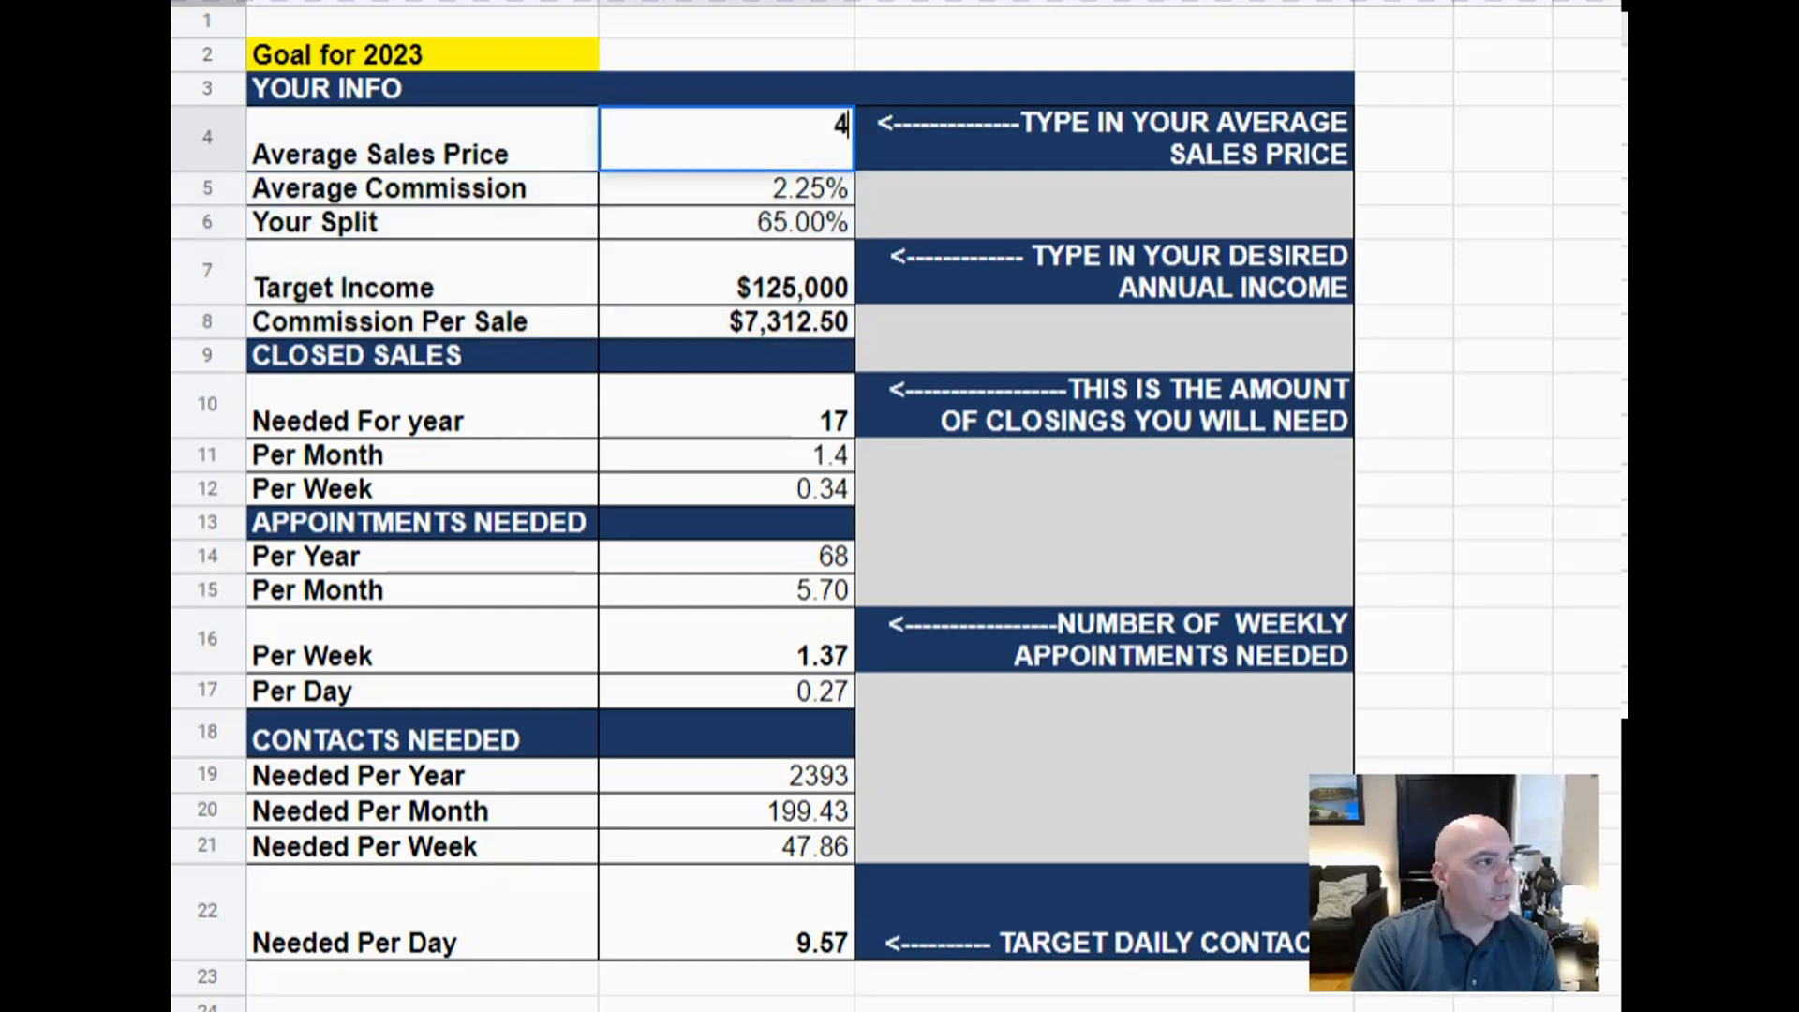
pyautogui.write('20000')
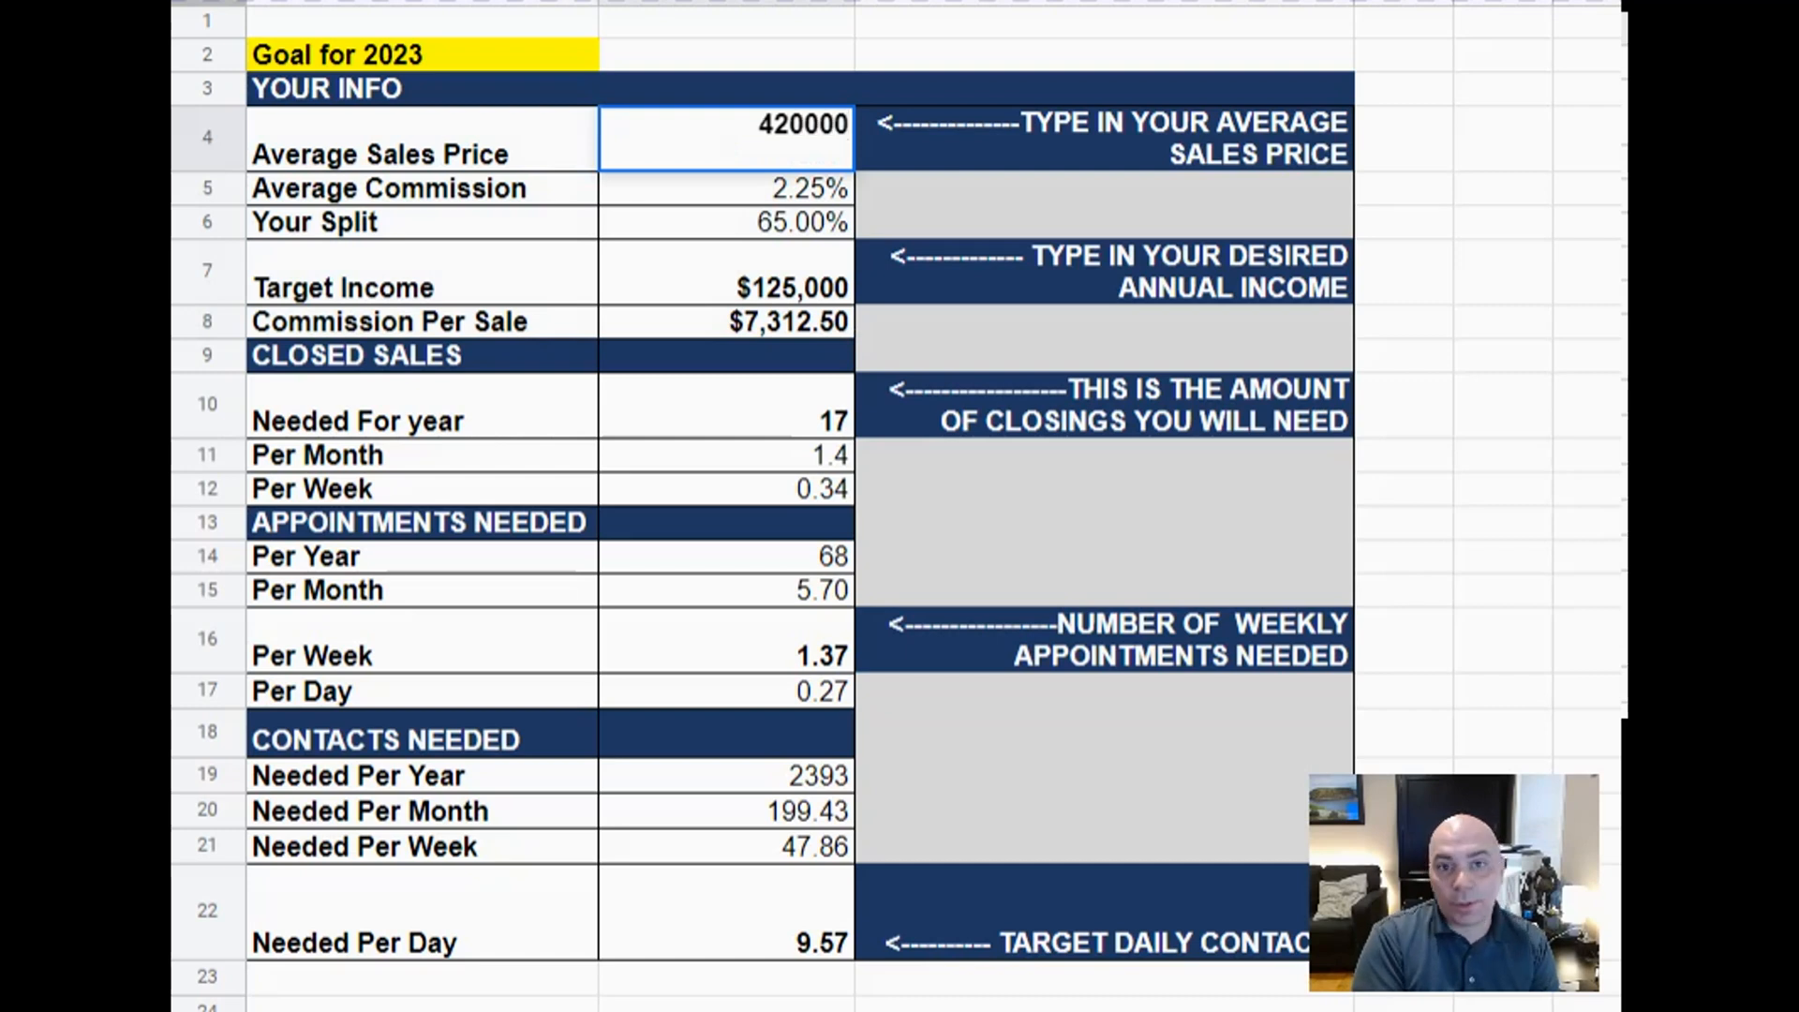
pyautogui.press('Return')
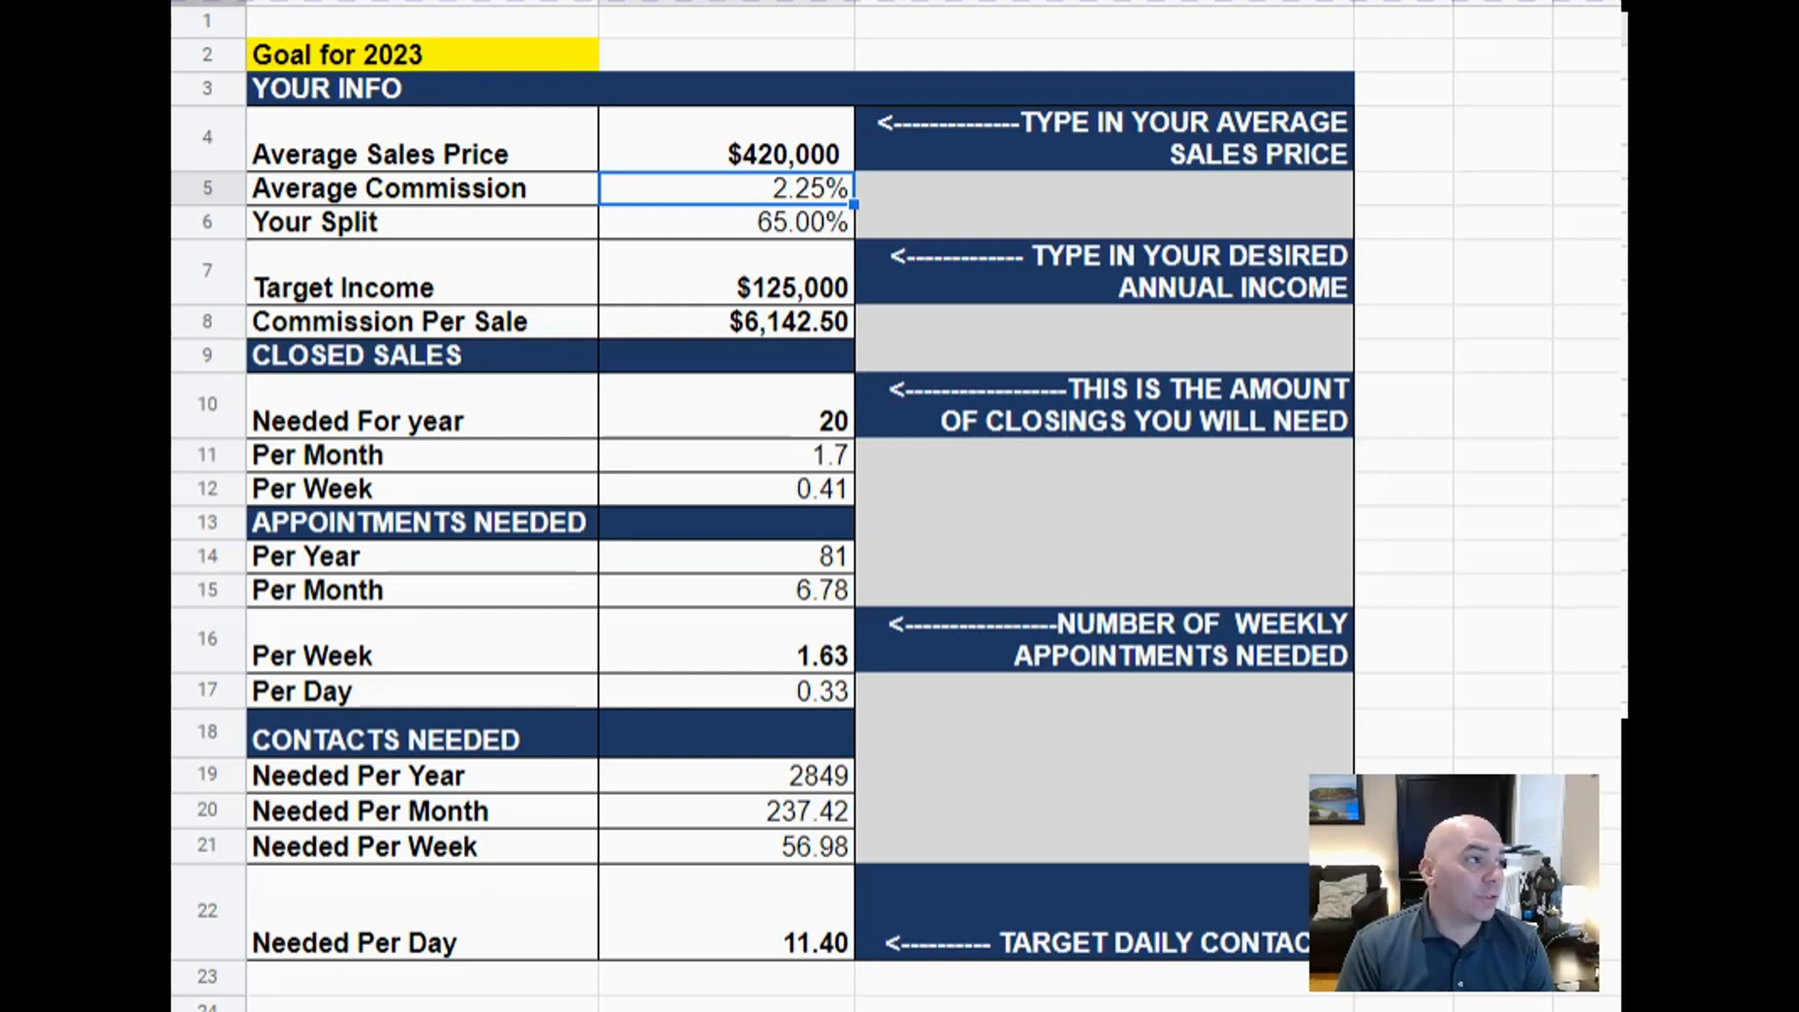
# Set the Target Income to 150,000 in the Your Info section.
pyautogui.press('Down')
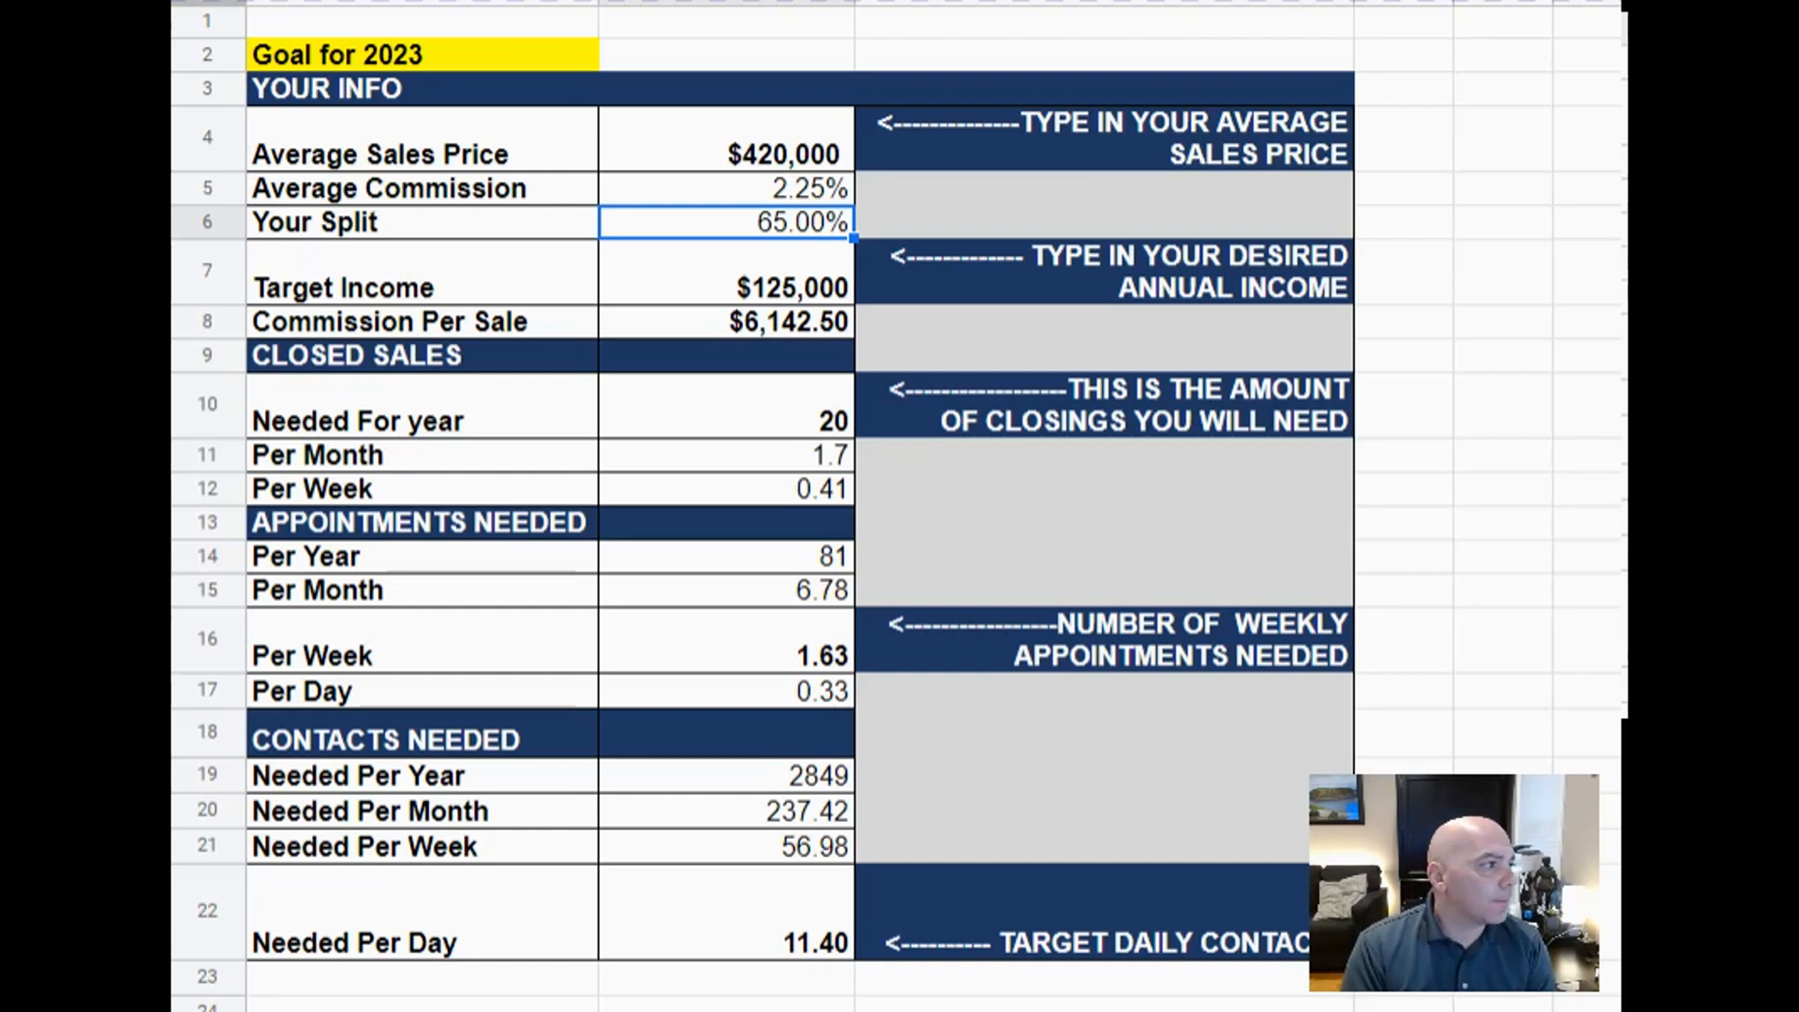
pyautogui.click(726, 271)
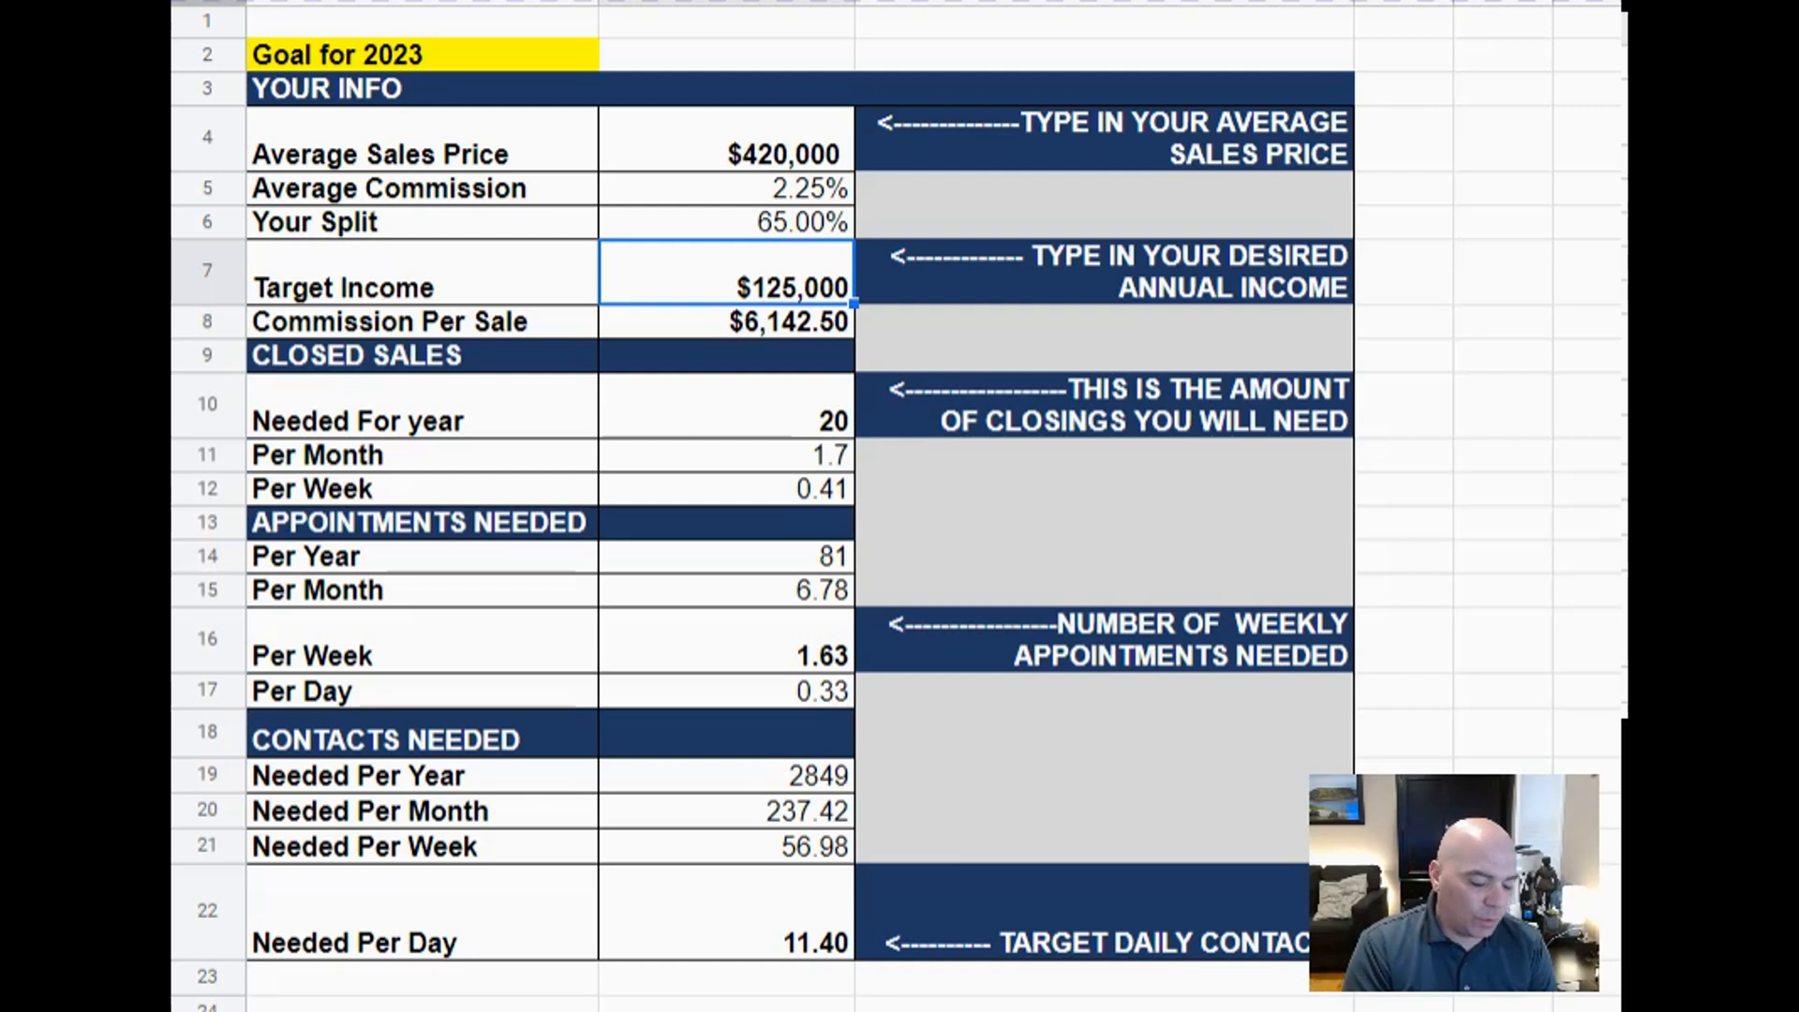
pyautogui.write('150,')
pyautogui.write('000')
pyautogui.press('Return')
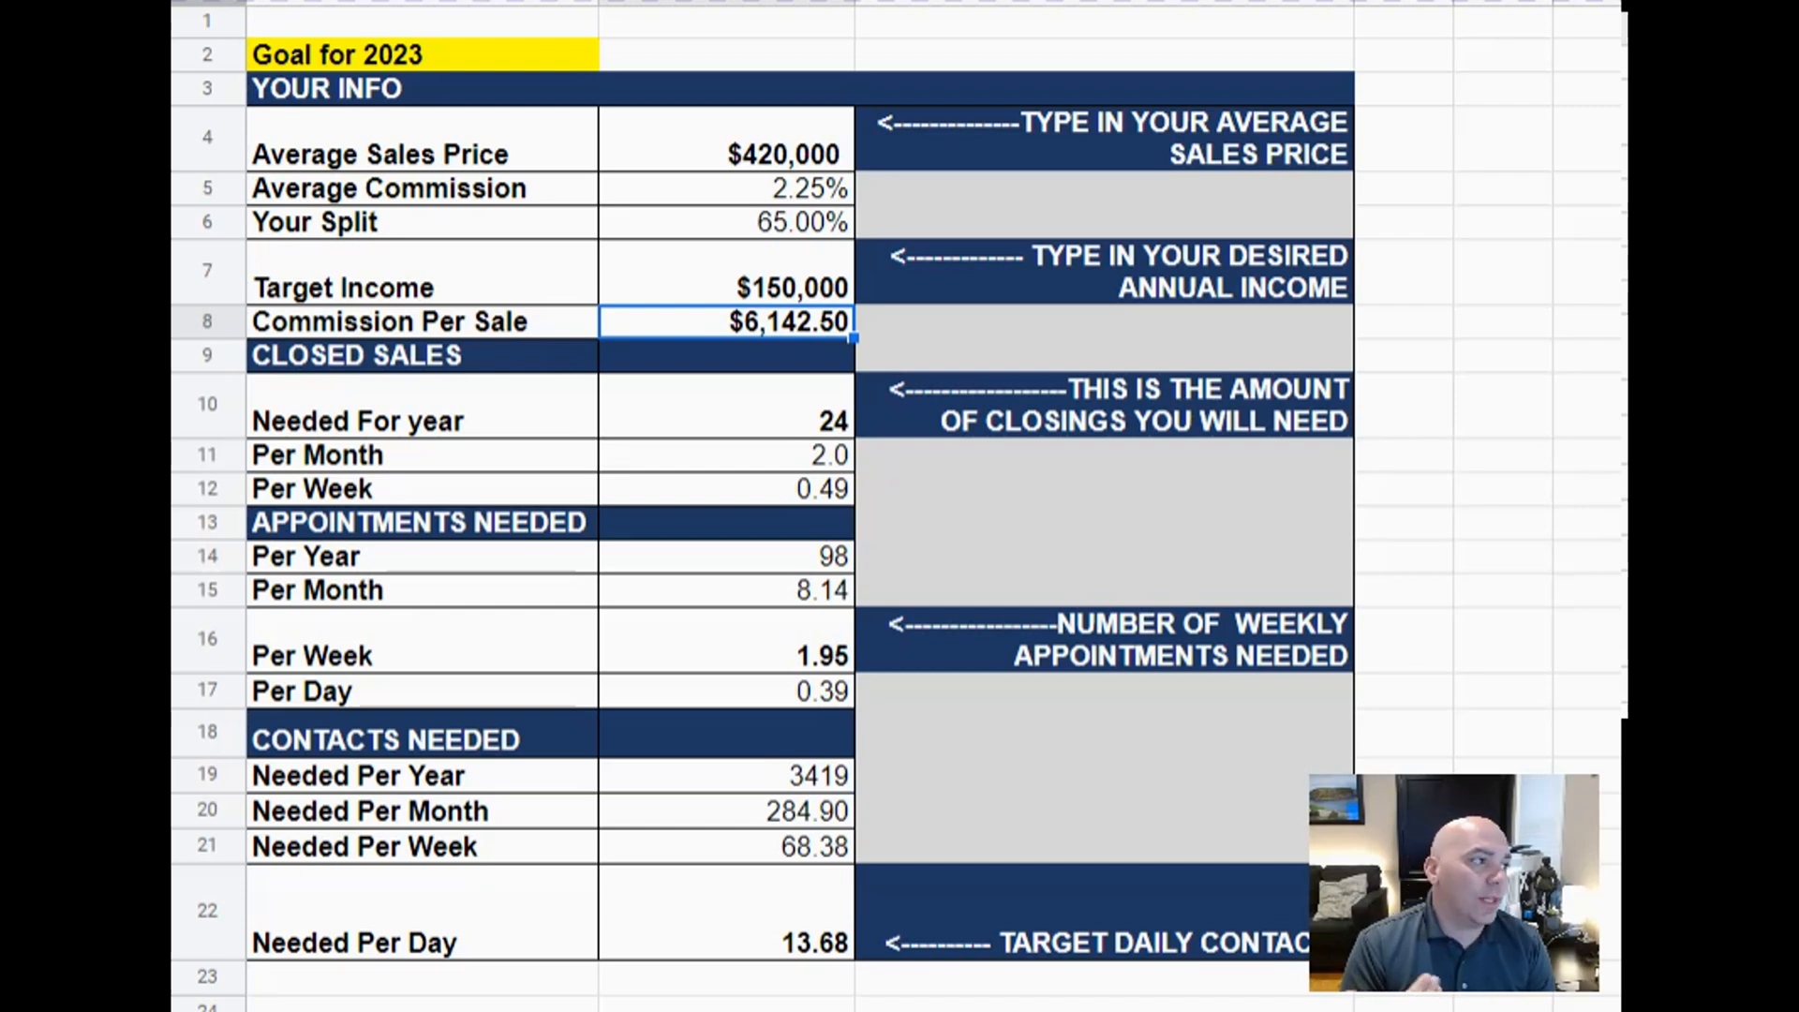
# Try a Your Split value of 80% and return it to 65% to compare the effect on the sales targets.
pyautogui.click(727, 222)
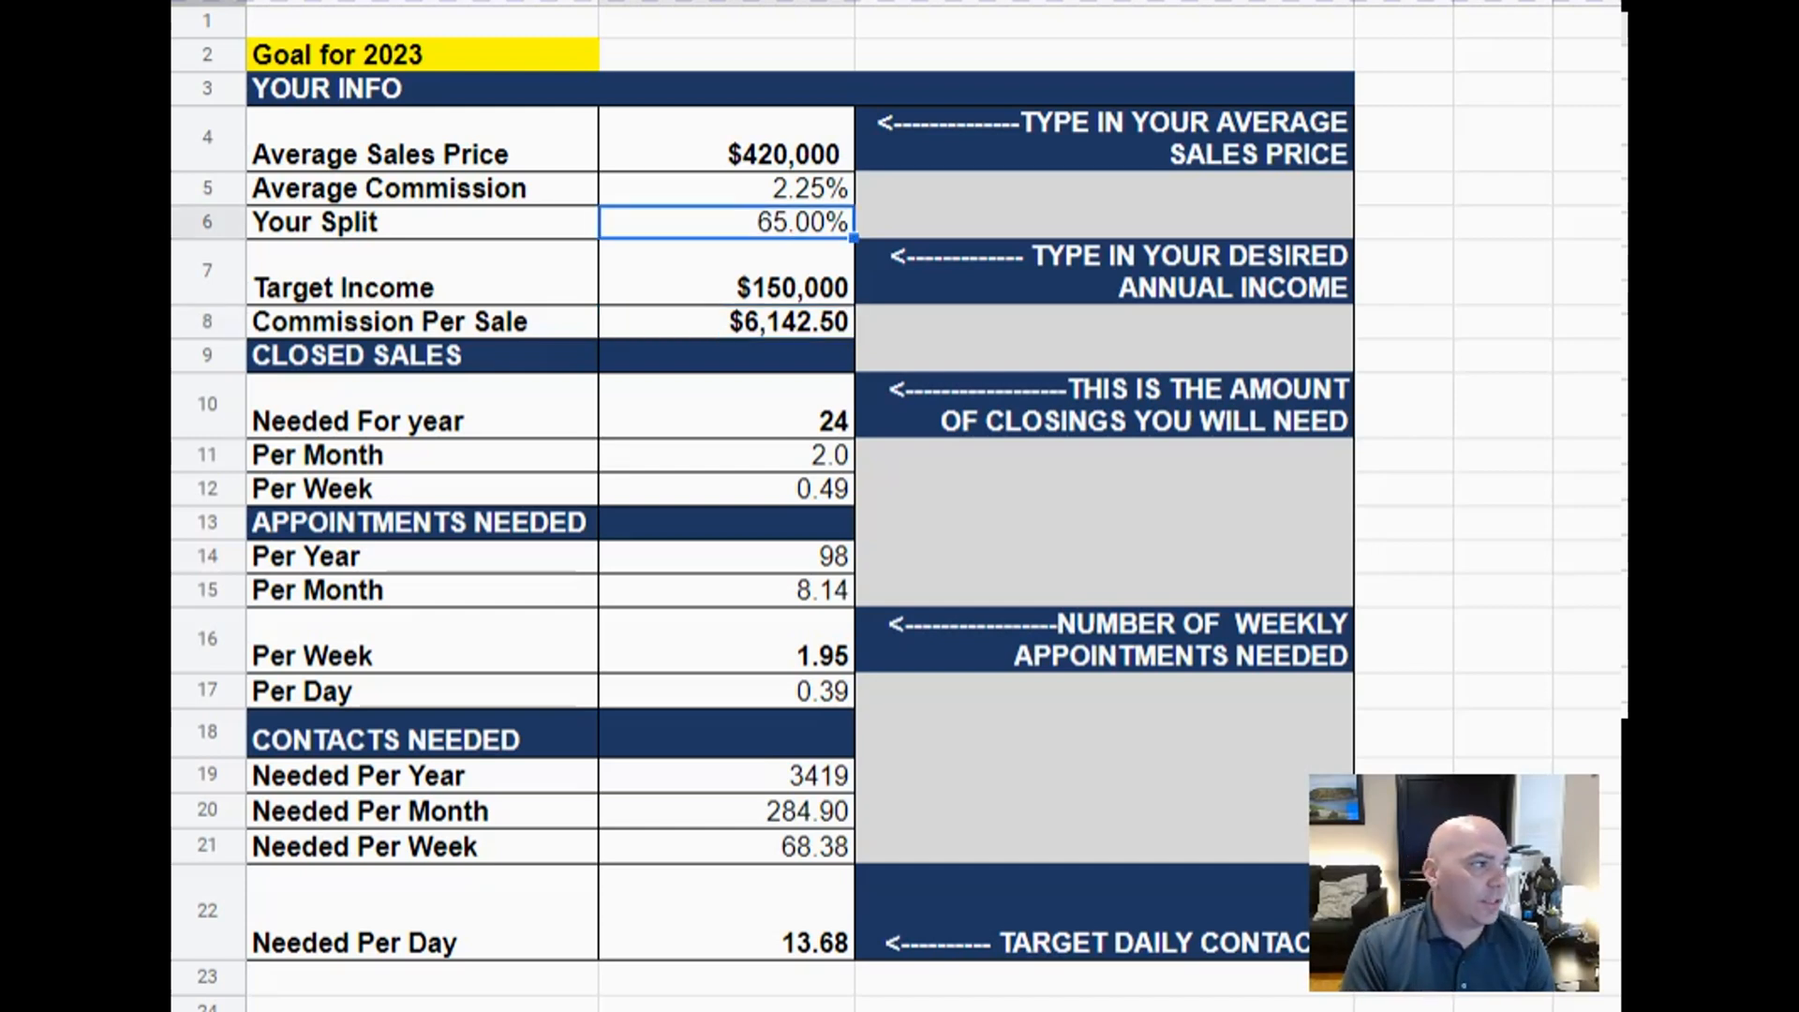
pyautogui.write('80')
pyautogui.press('Return')
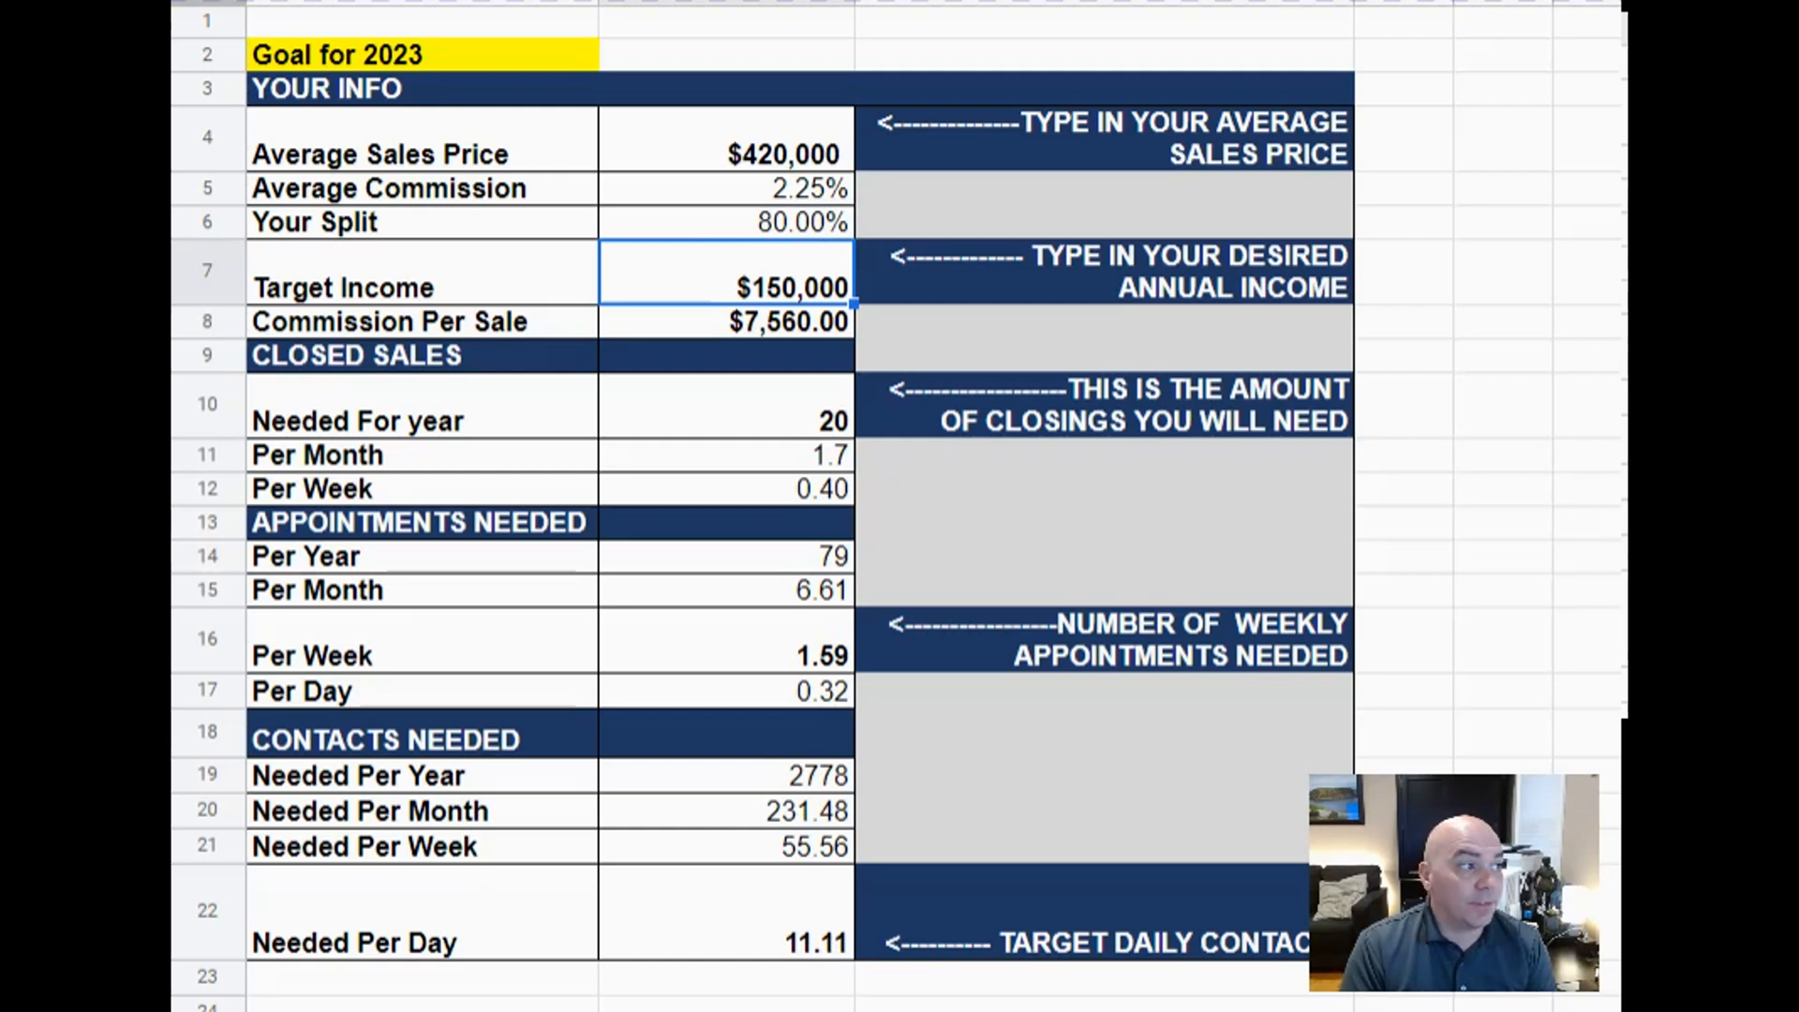
pyautogui.click(726, 222)
pyautogui.write('65')
pyautogui.press('Return')
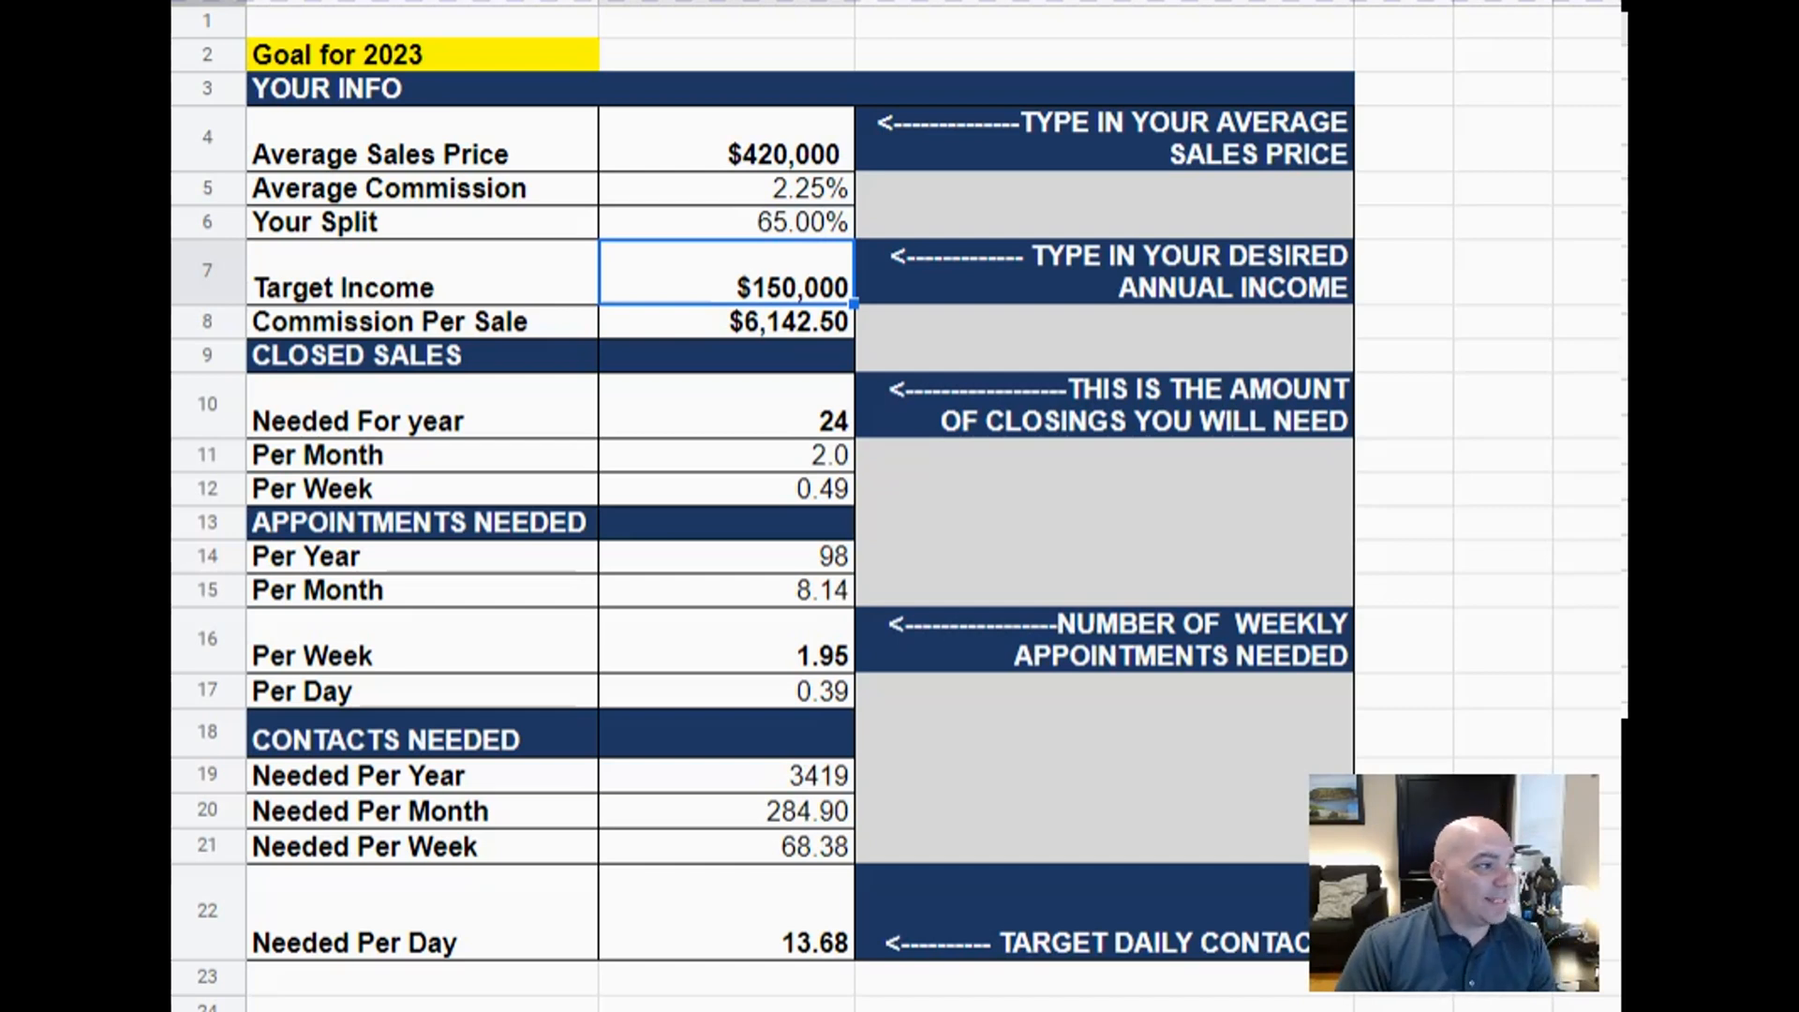
# Review the Your Info values and the closed sales needed per year, per month and per week.
pyautogui.moveTo(422, 141); pyautogui.dragTo(726, 321)
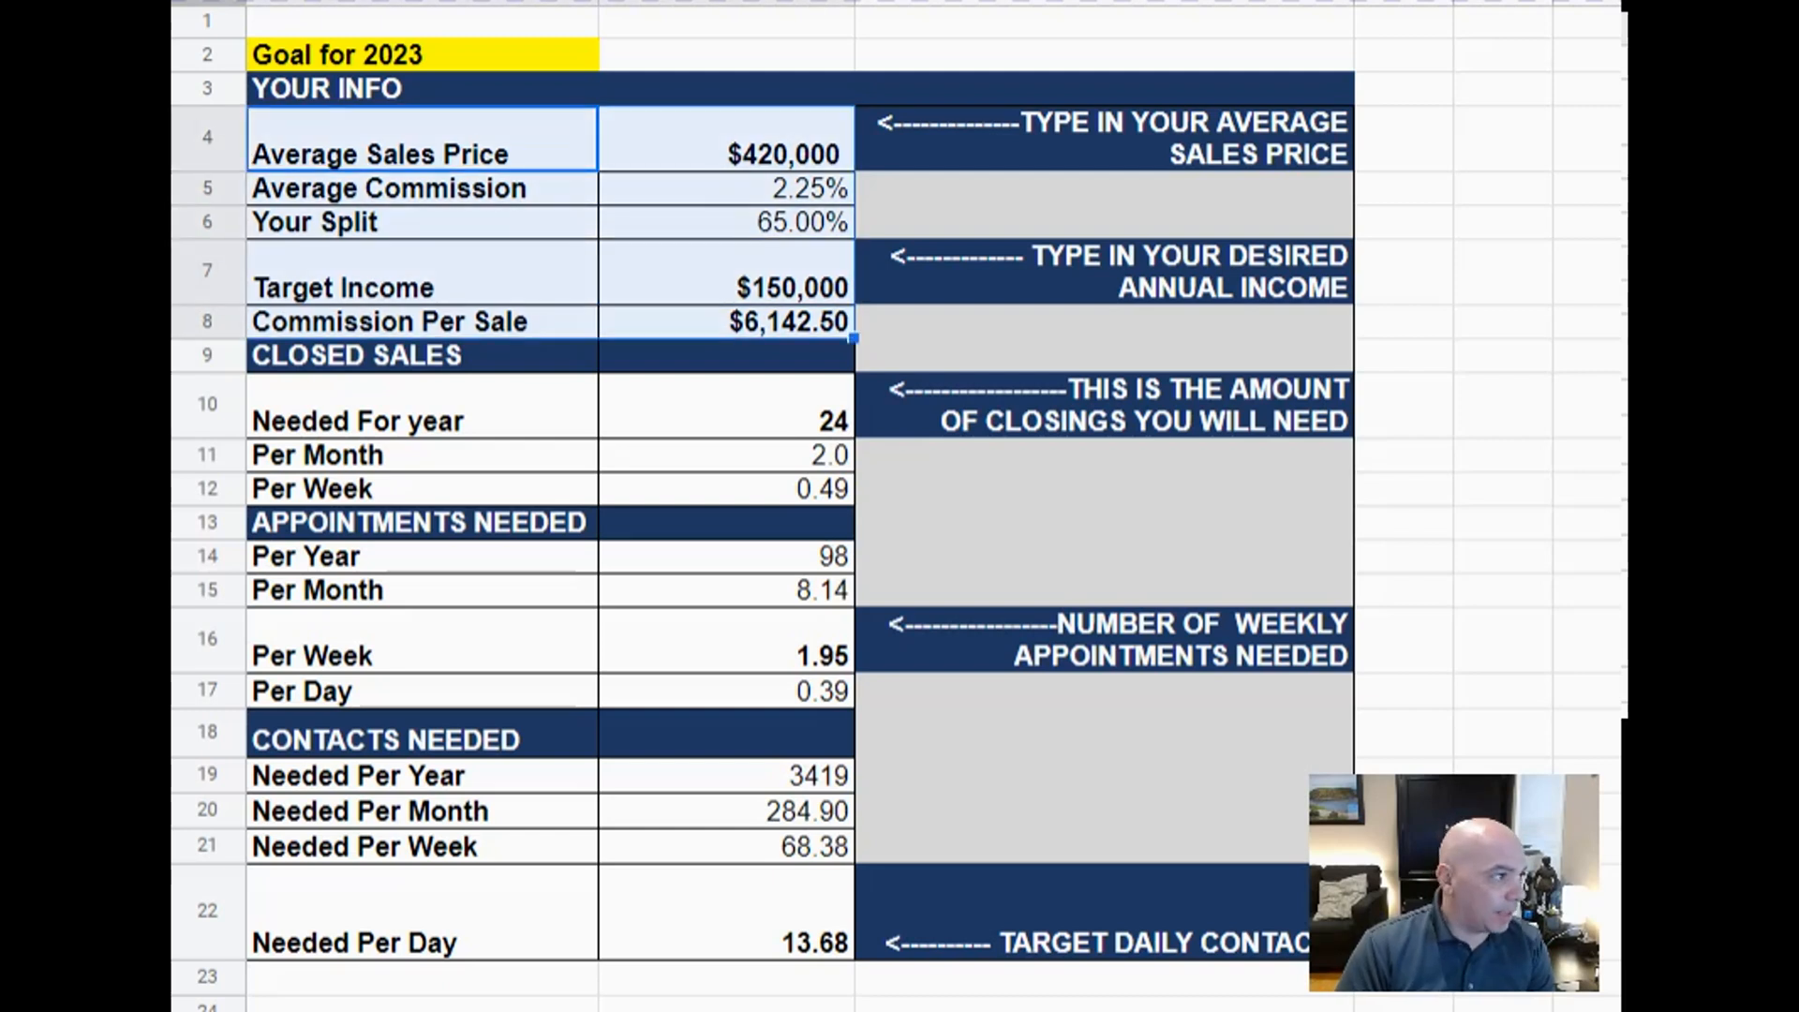
pyautogui.click(422, 406)
pyautogui.moveTo(422, 405); pyautogui.dragTo(816, 942)
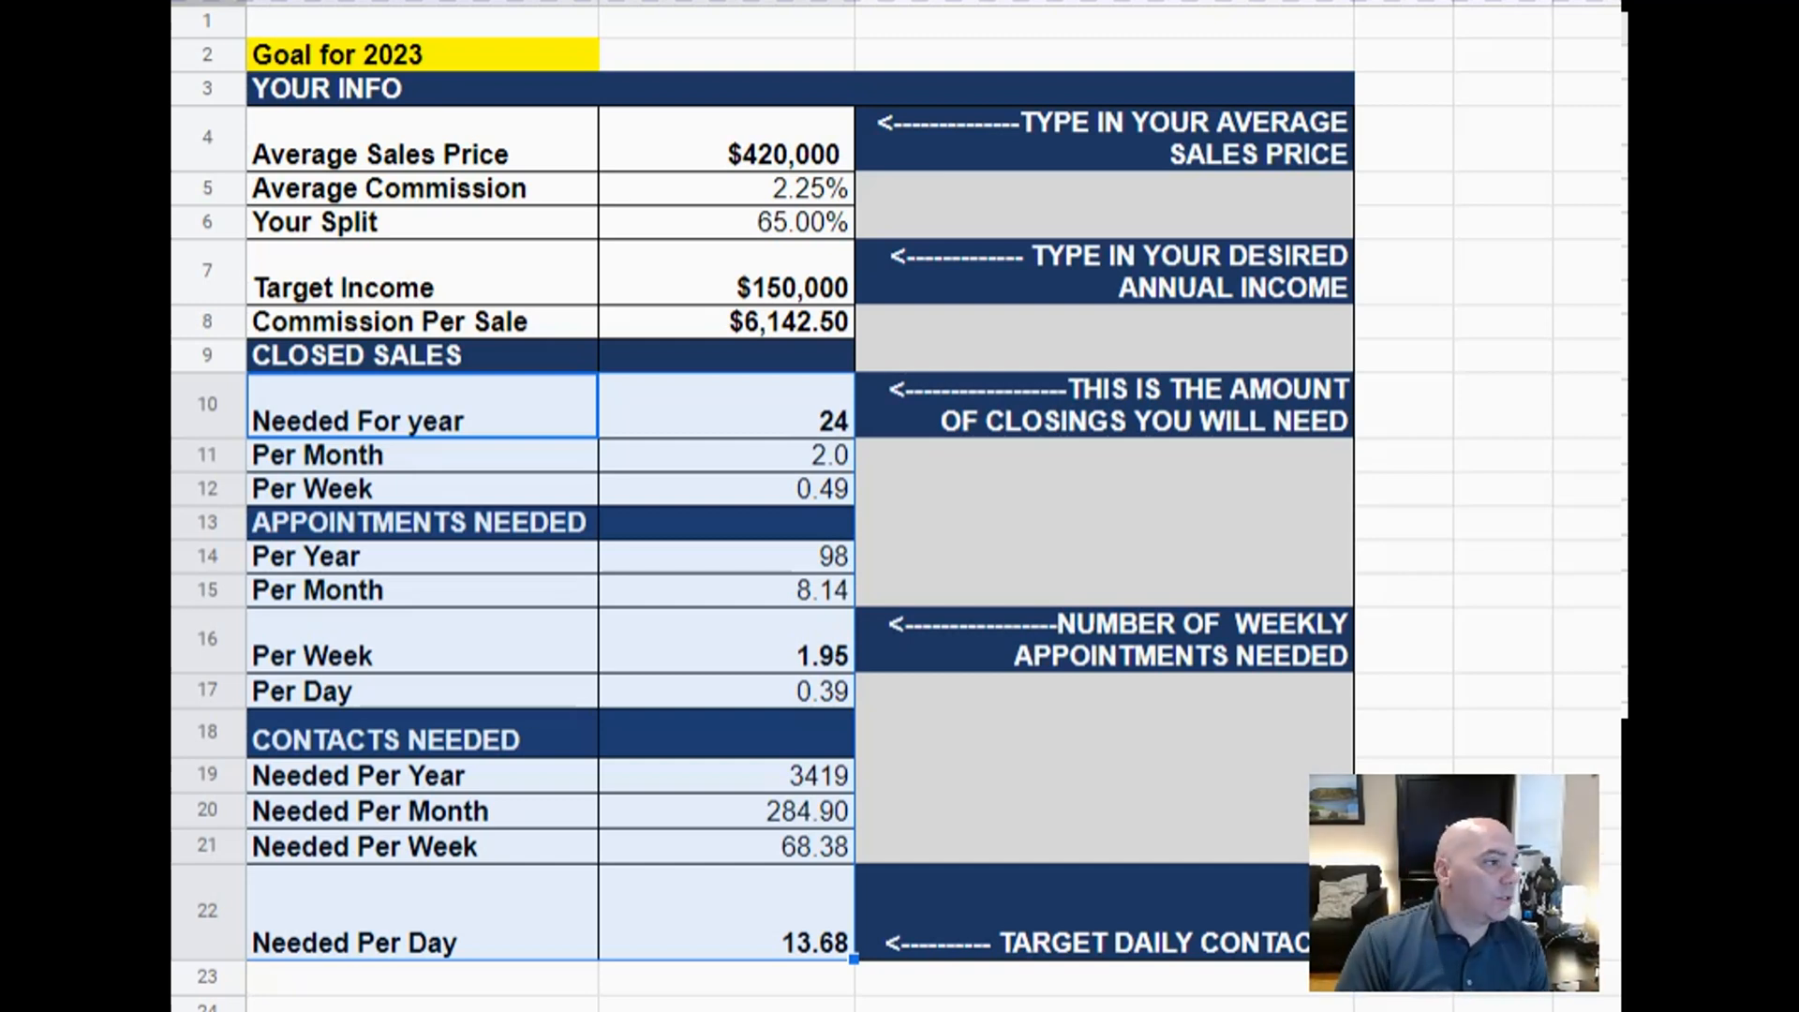
pyautogui.click(727, 406)
pyautogui.moveTo(424, 406); pyautogui.dragTo(727, 406)
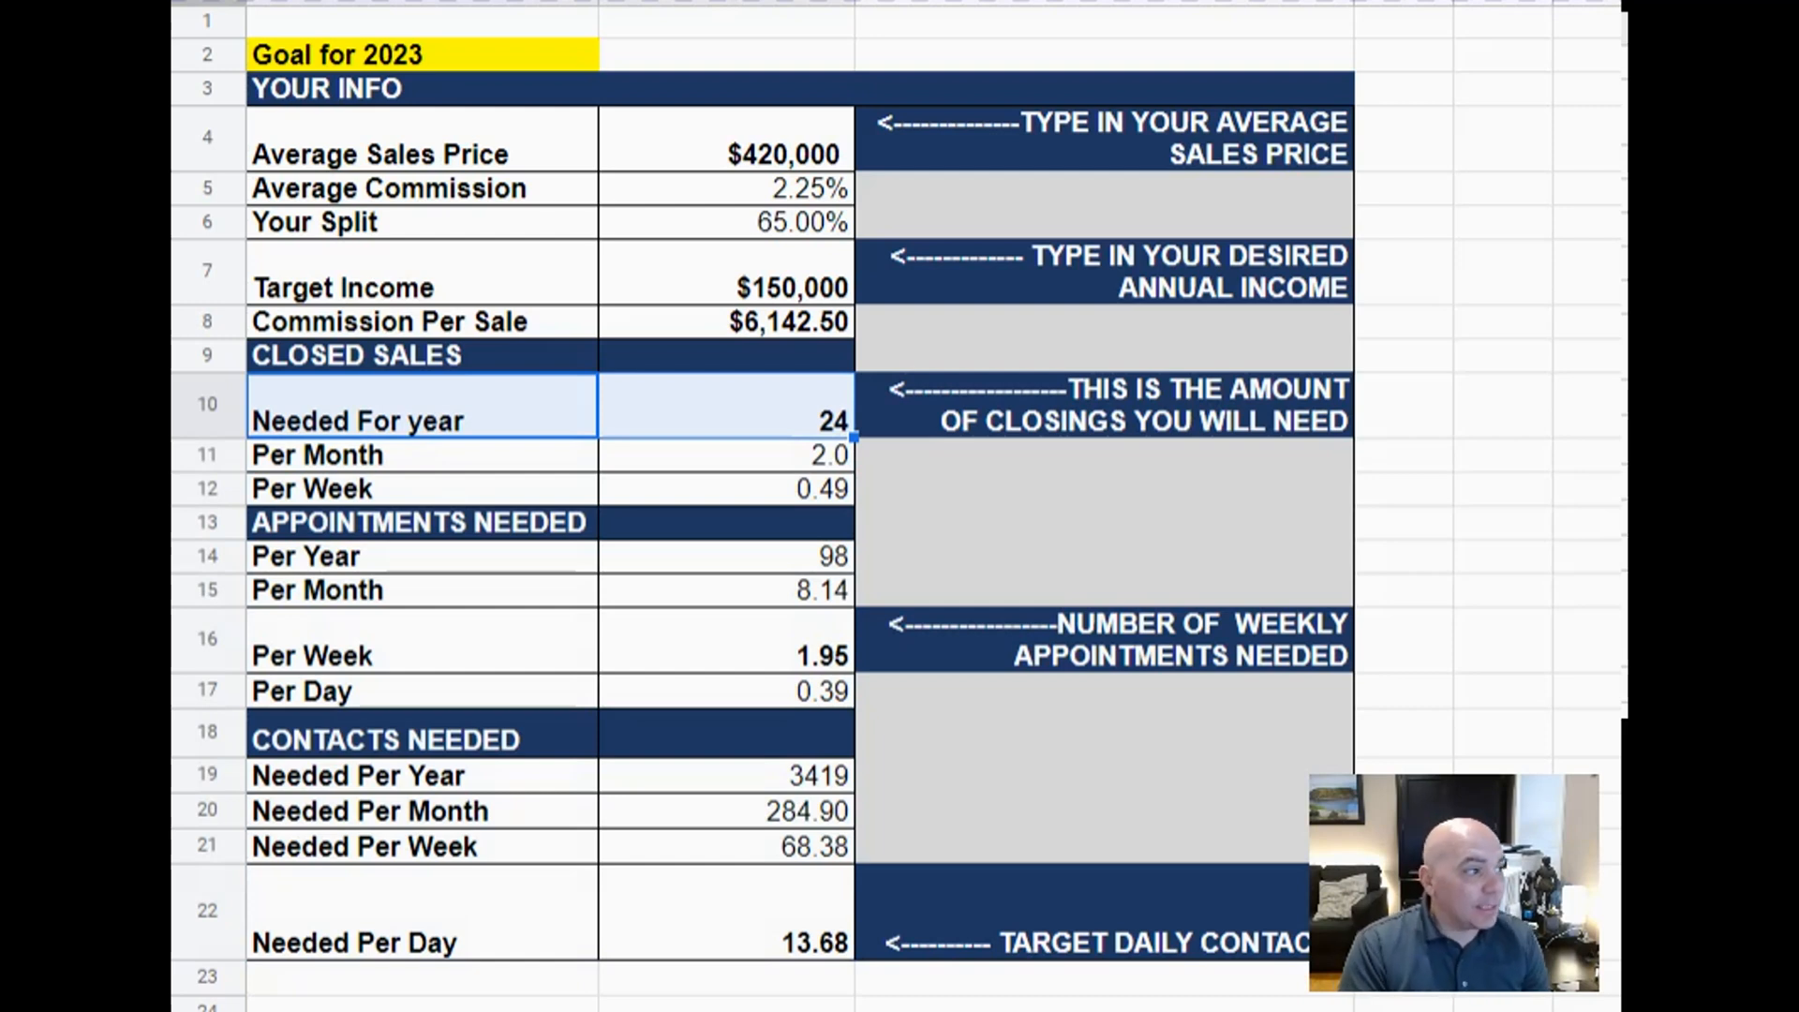
pyautogui.click(726, 454)
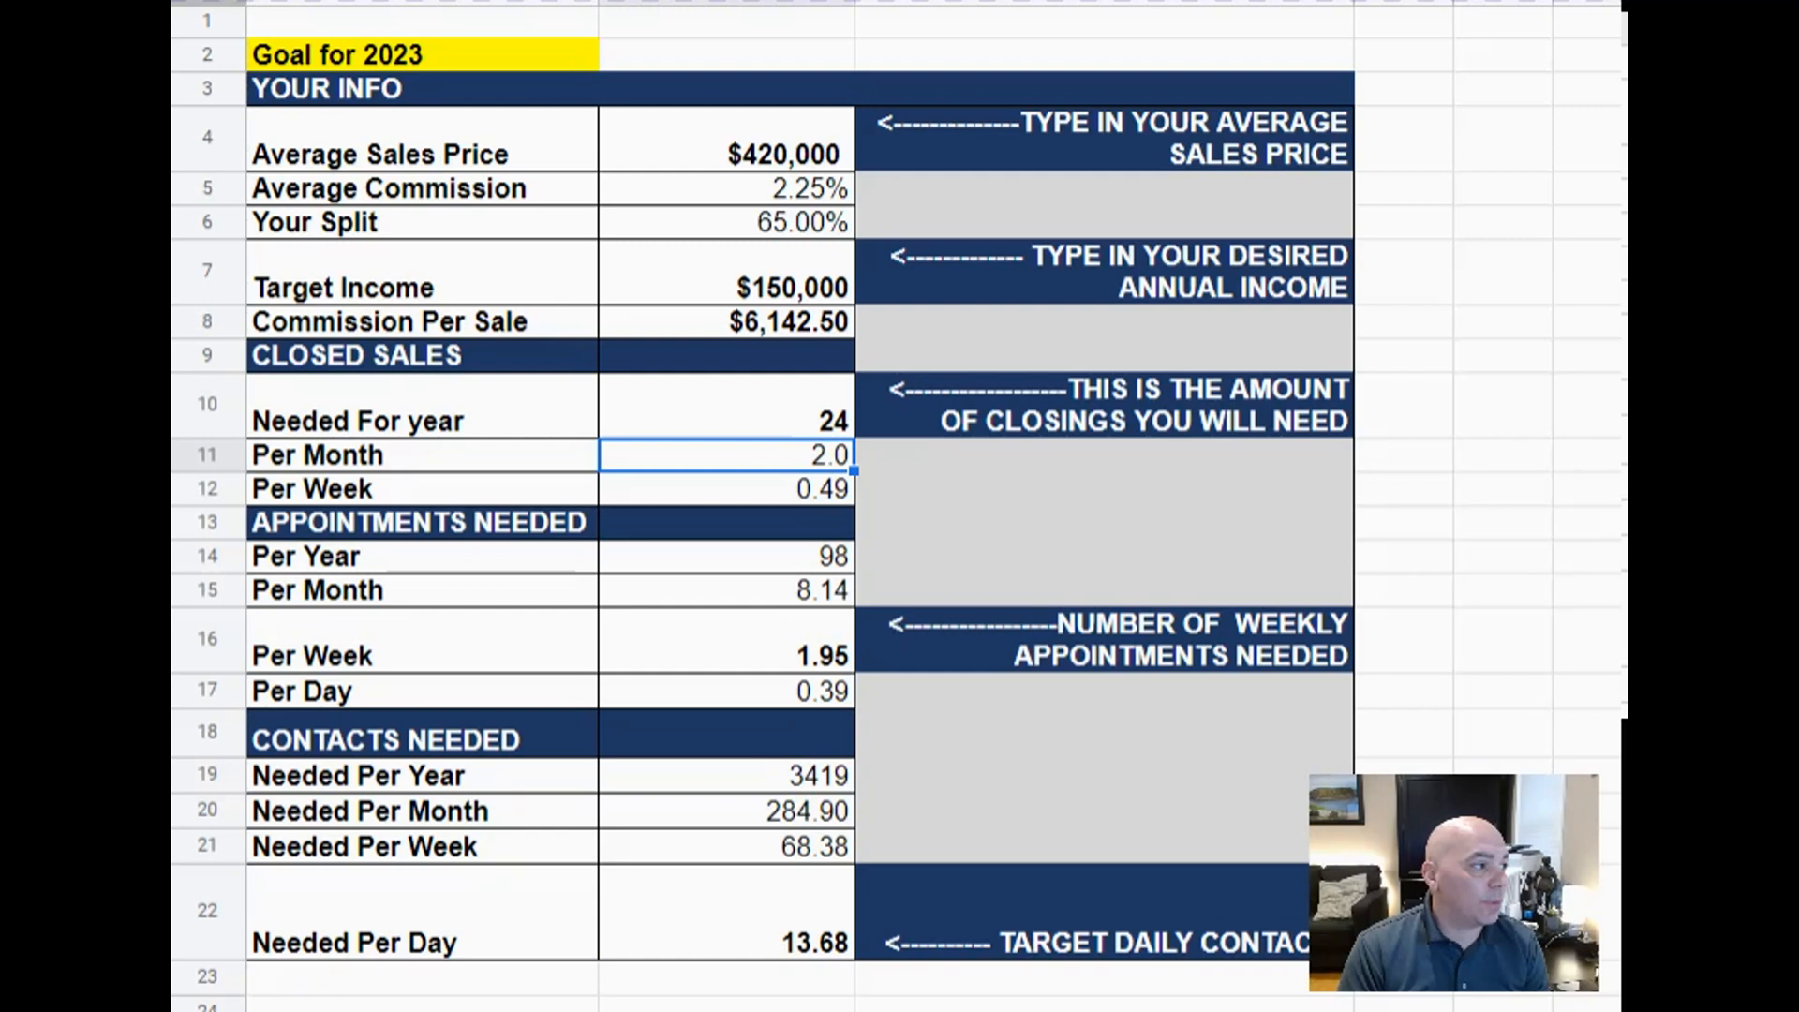
pyautogui.click(726, 489)
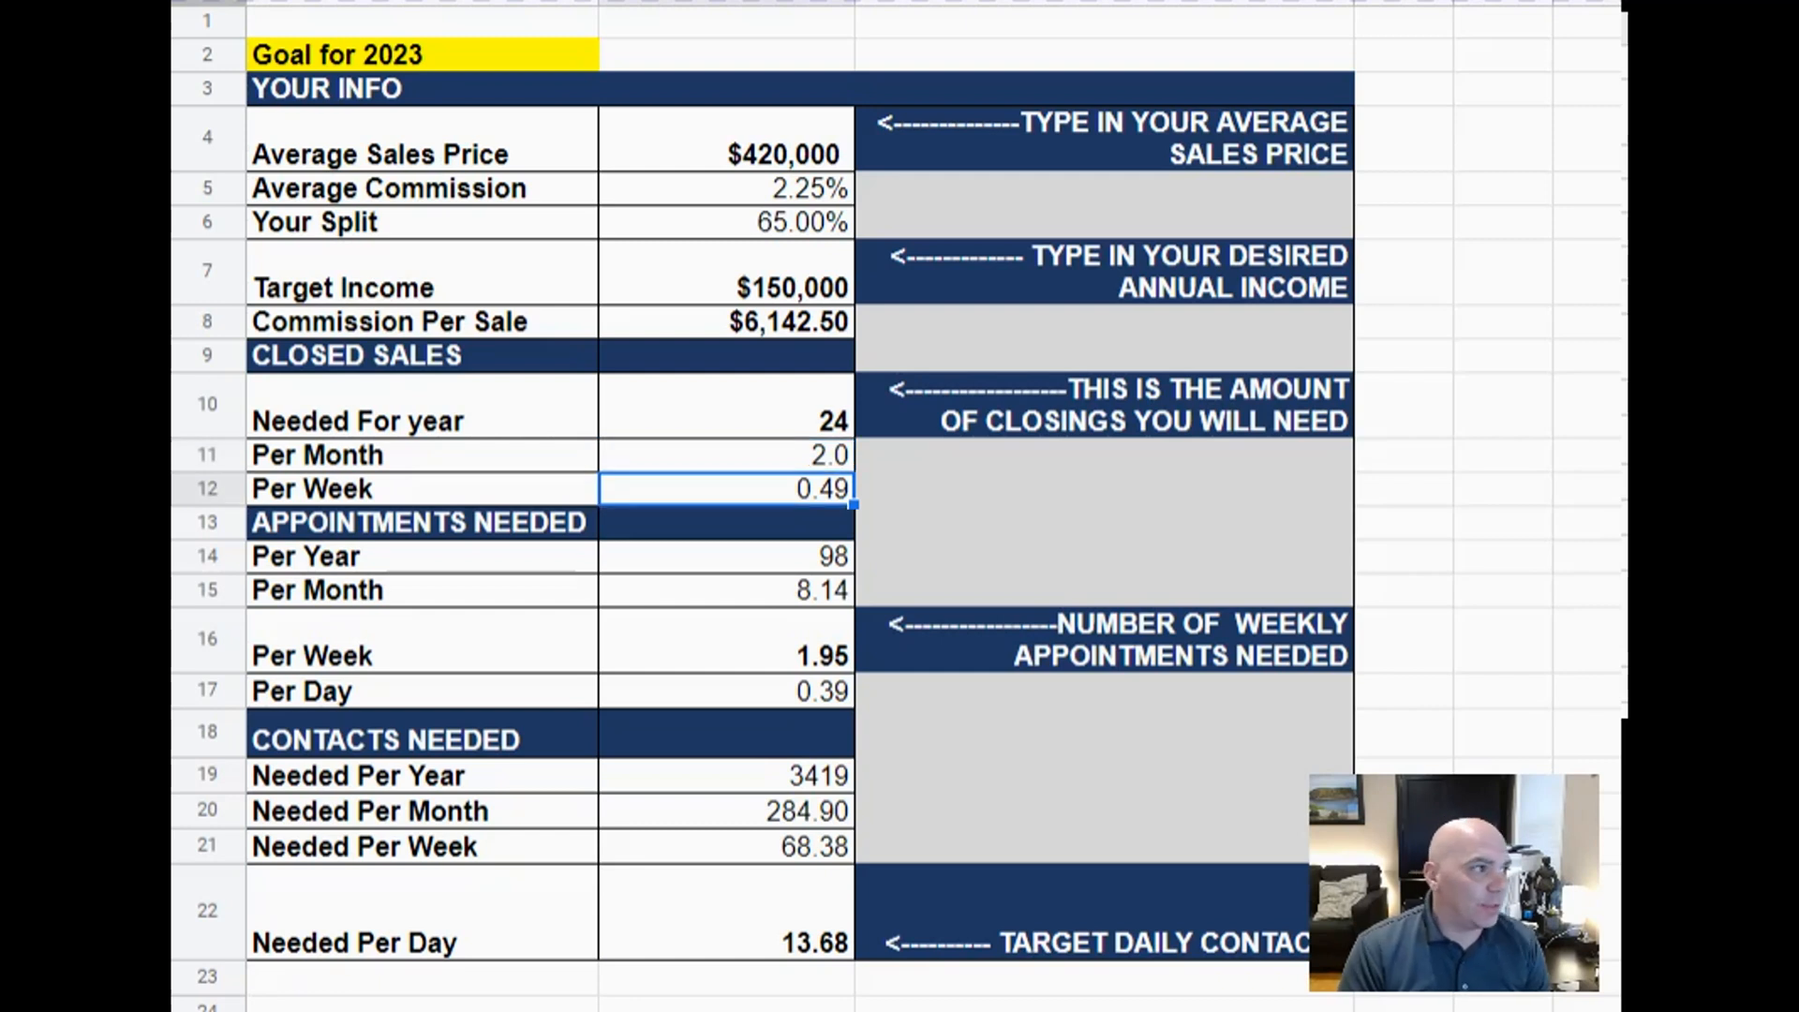
# Examine the appointments needed, especially per week, alongside the yearly closings and the daily and weekly contacts needed.
pyautogui.click(422, 556)
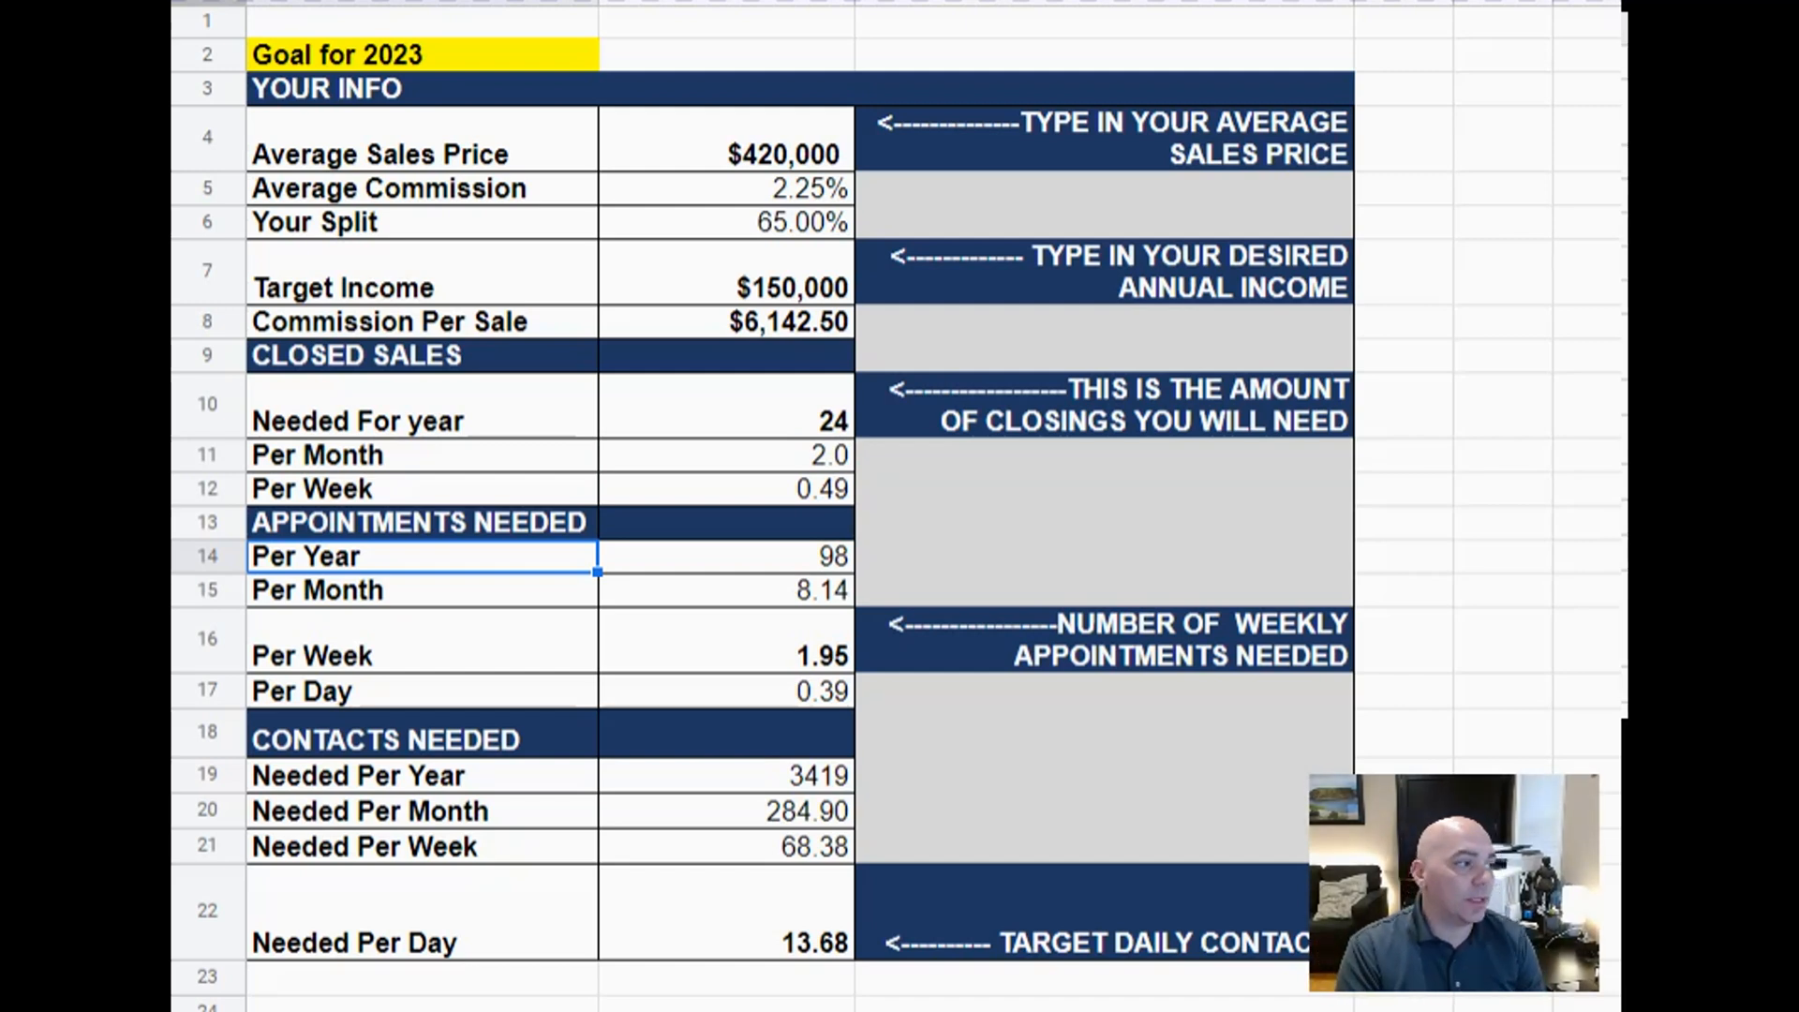
pyautogui.moveTo(422, 523); pyautogui.dragTo(731, 692)
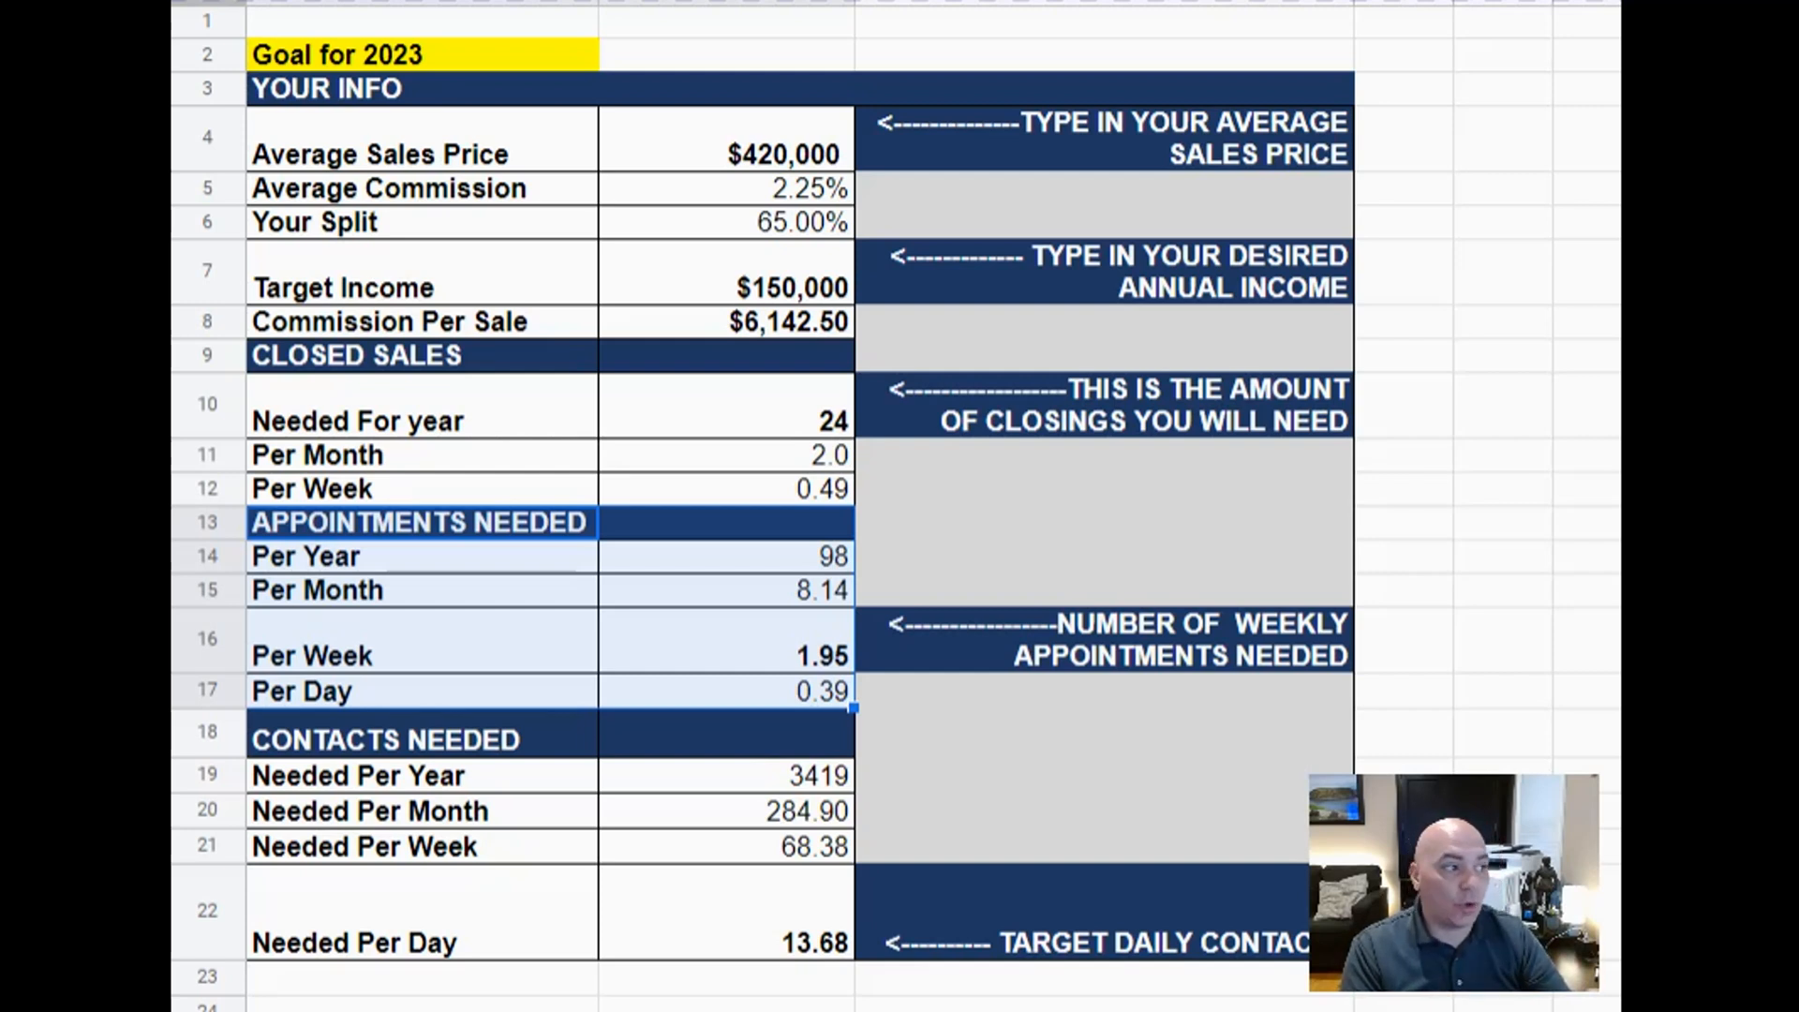
pyautogui.click(726, 641)
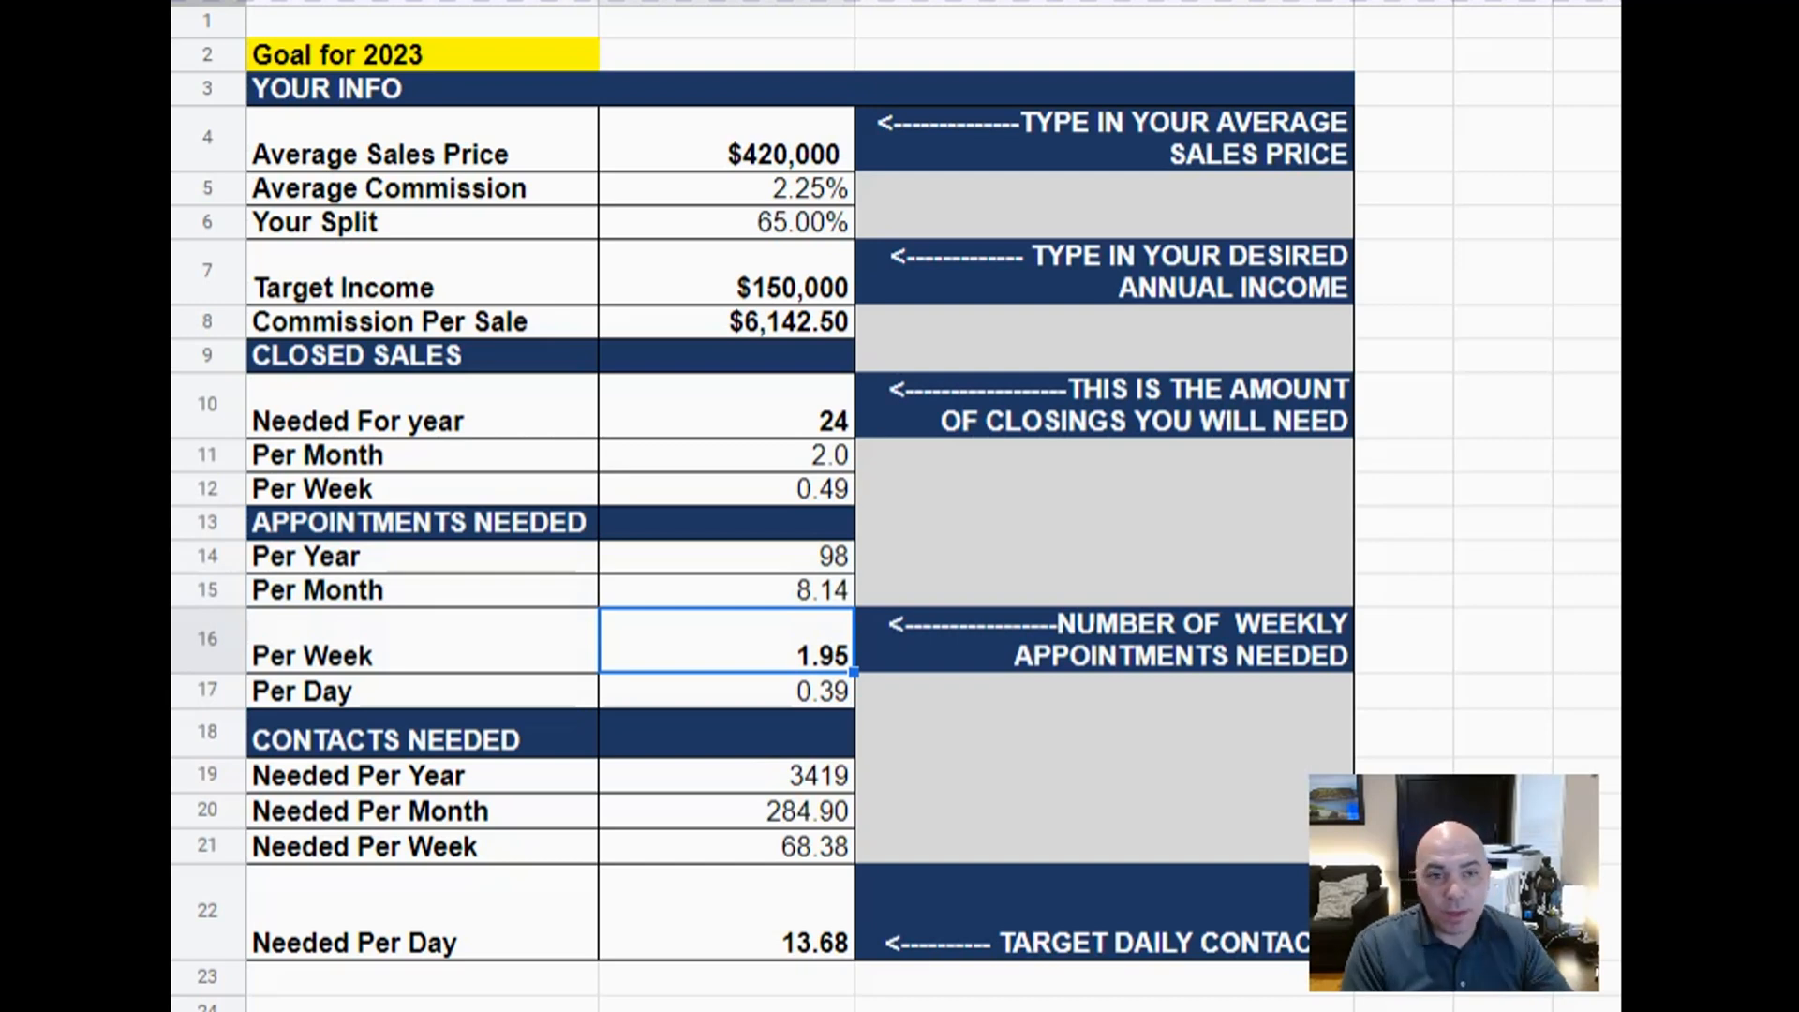
pyautogui.moveTo(422, 642); pyautogui.dragTo(726, 641)
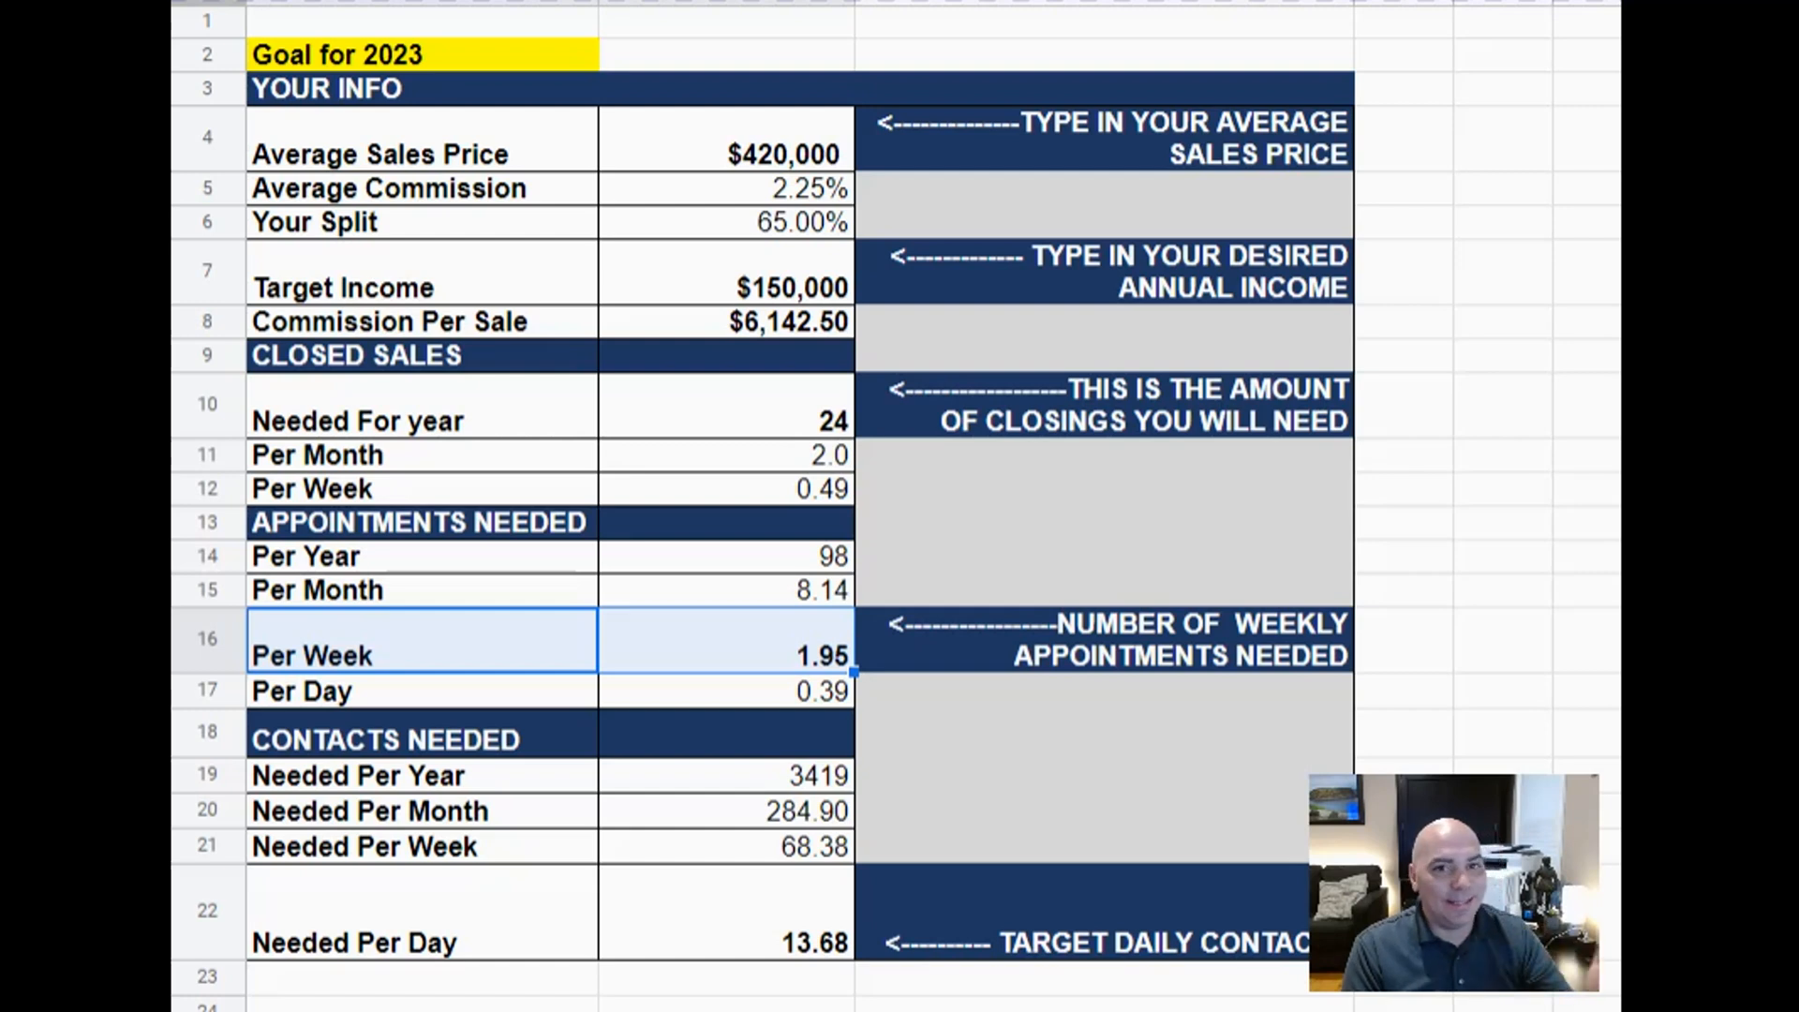
pyautogui.moveTo(731, 919); pyautogui.dragTo(469, 918)
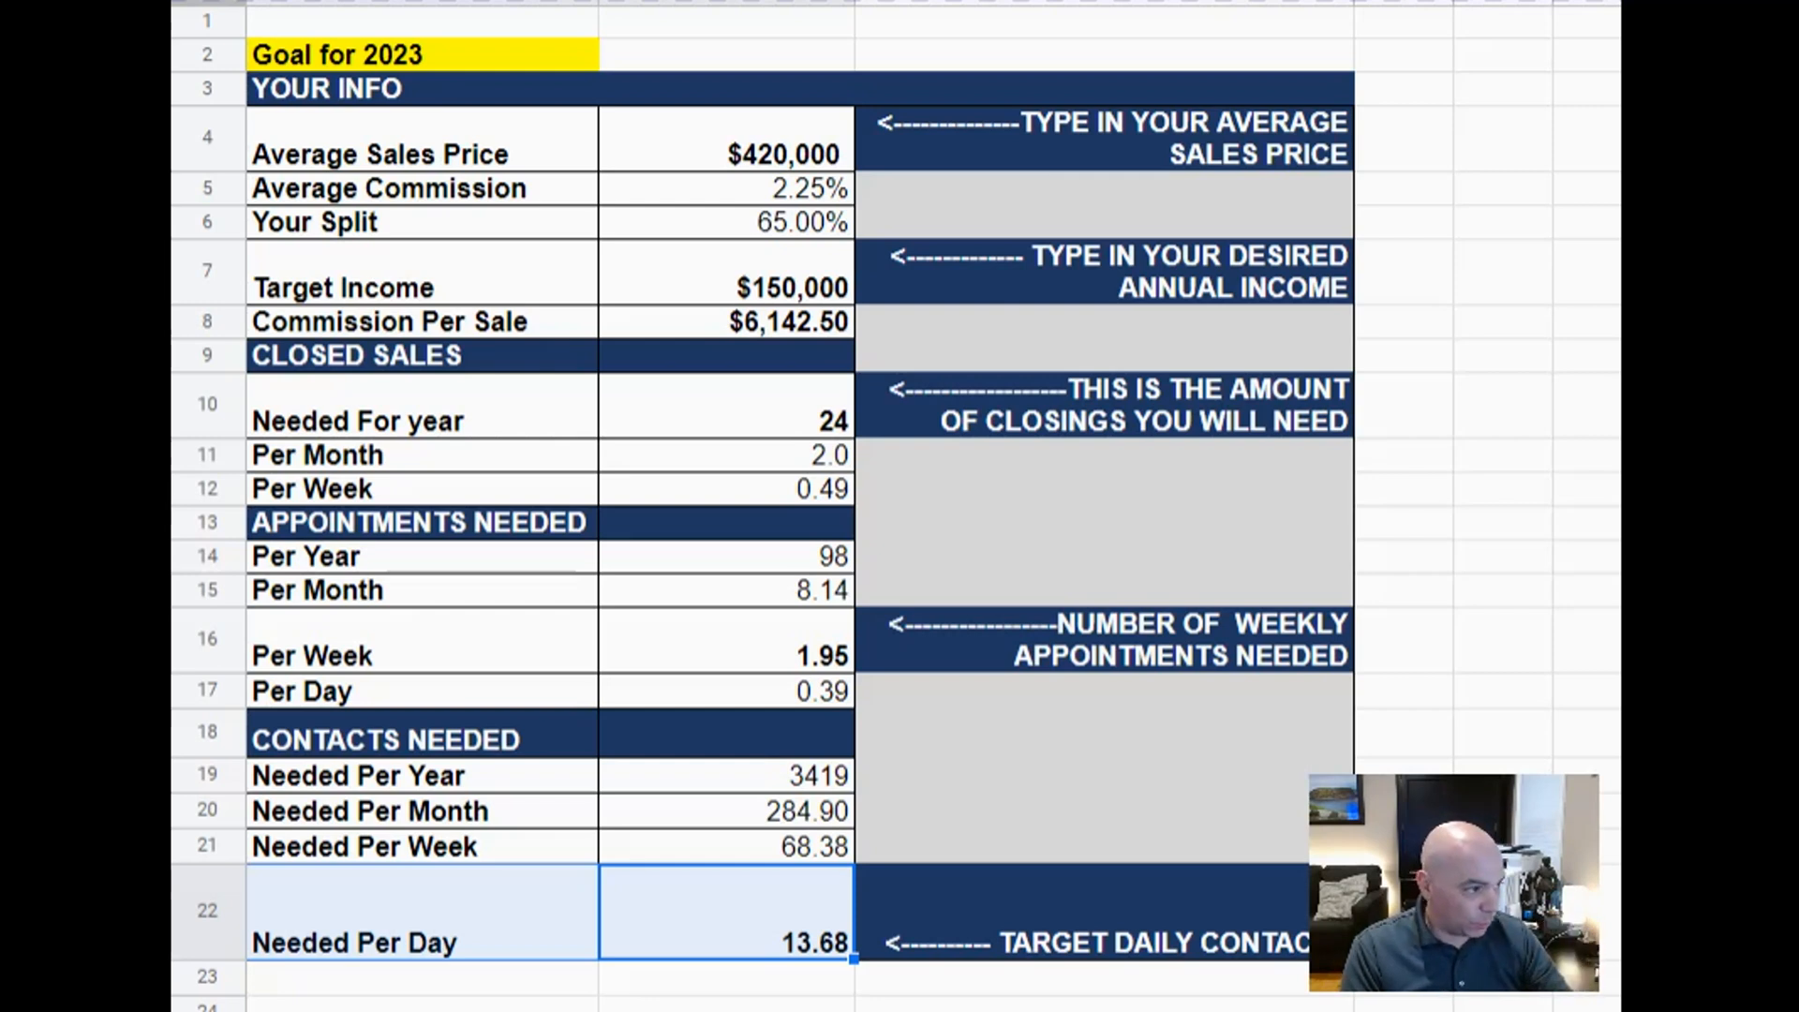
pyautogui.moveTo(726, 642); pyautogui.dragTo(441, 641)
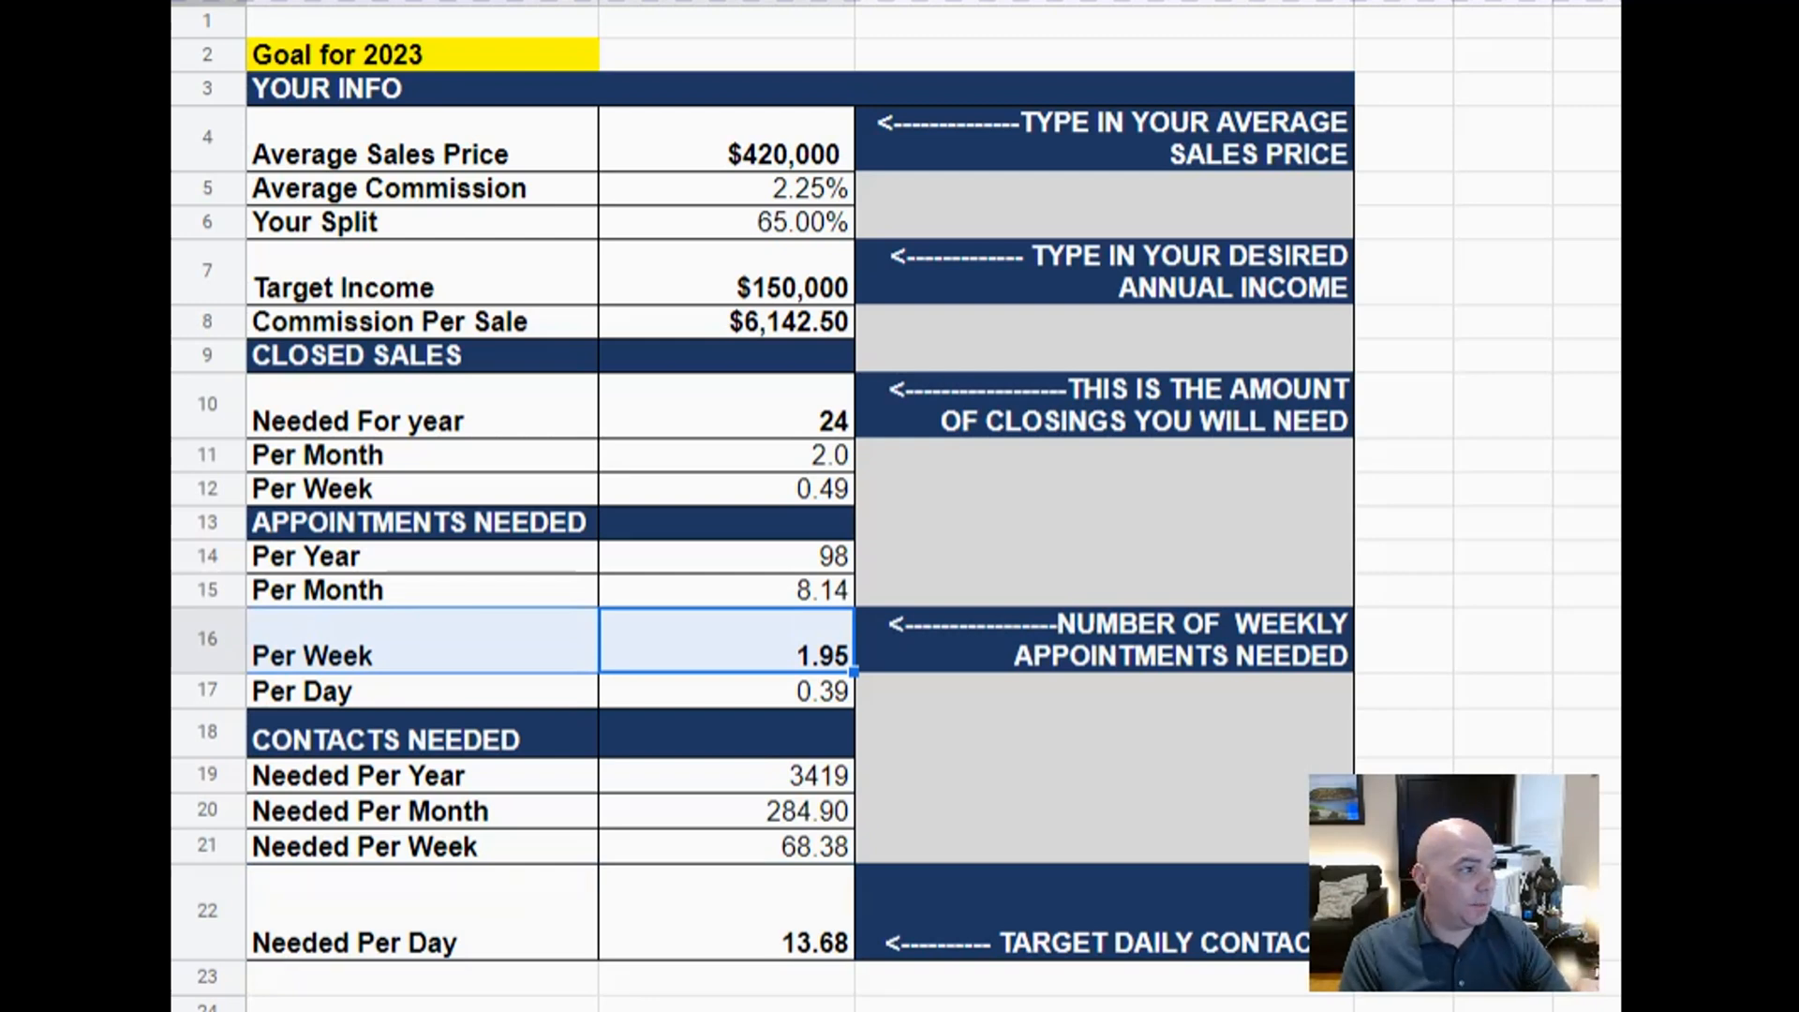
pyautogui.moveTo(727, 405); pyautogui.dragTo(450, 405)
pyautogui.click(726, 846)
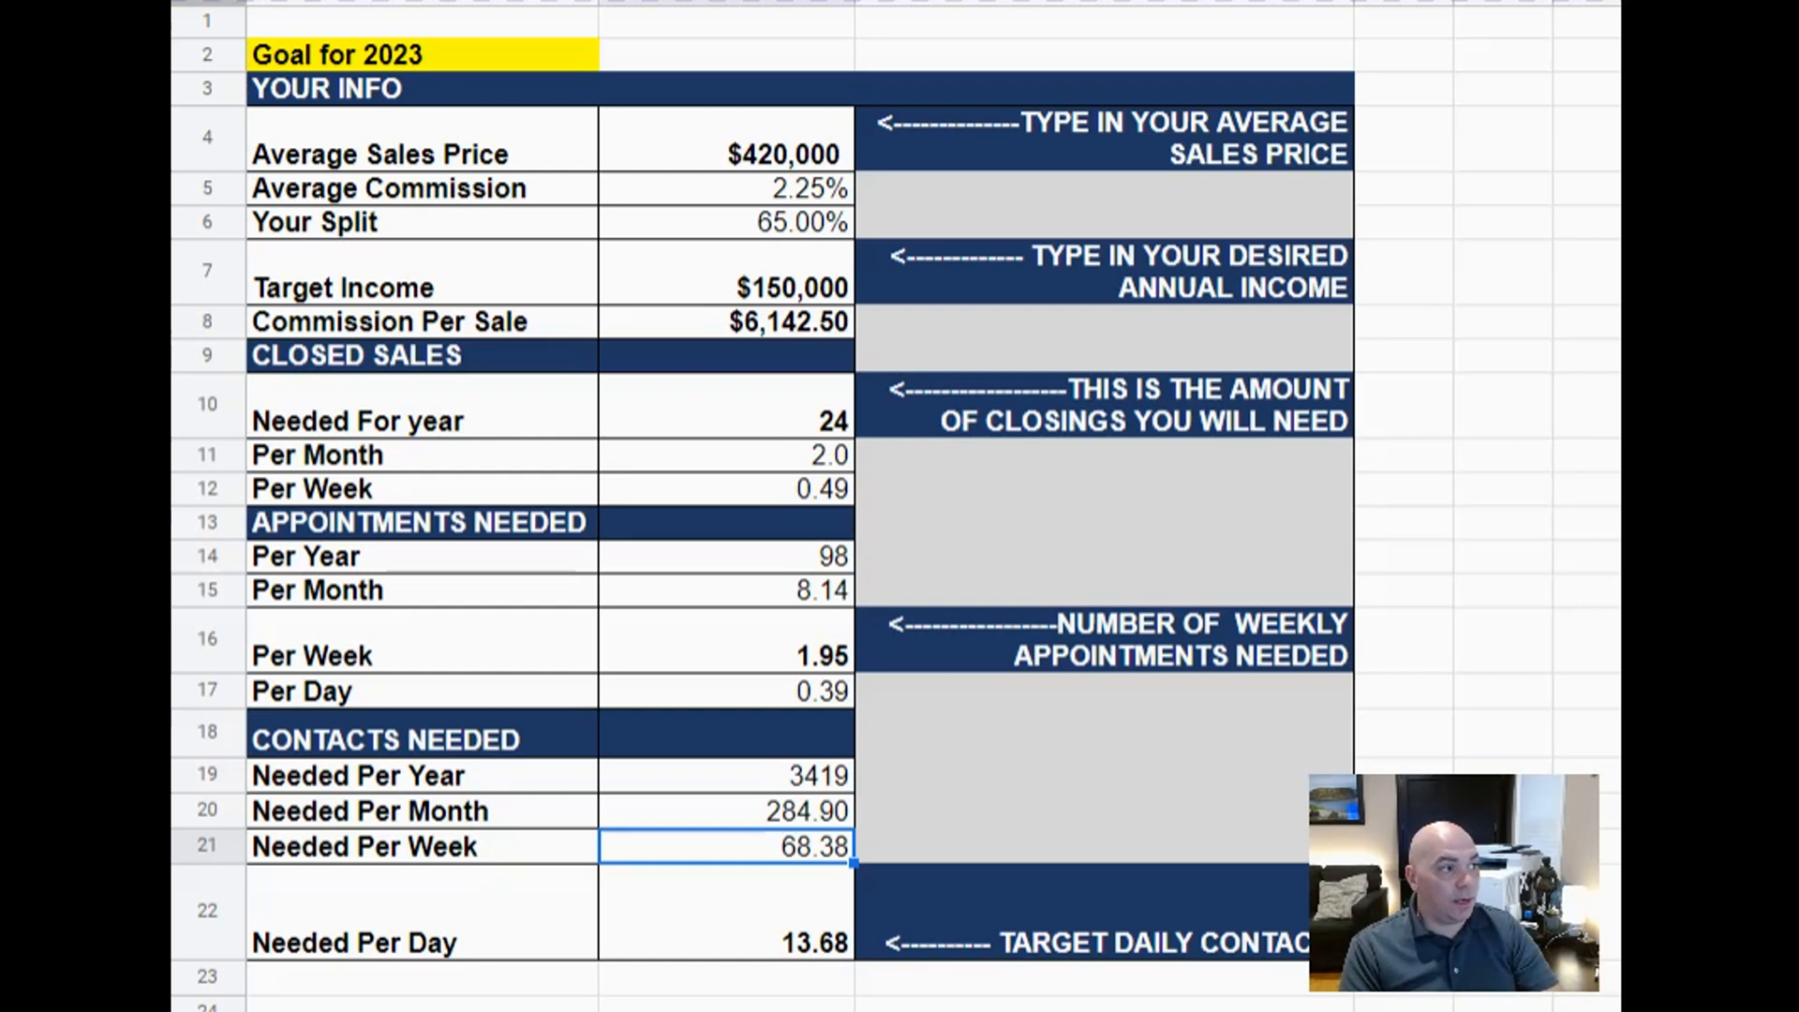
# Compare the required closings and contacts by changing Your Split to 80% and back to 65%.
pyautogui.click(726, 222)
pyautogui.write('80')
pyautogui.press('Return')
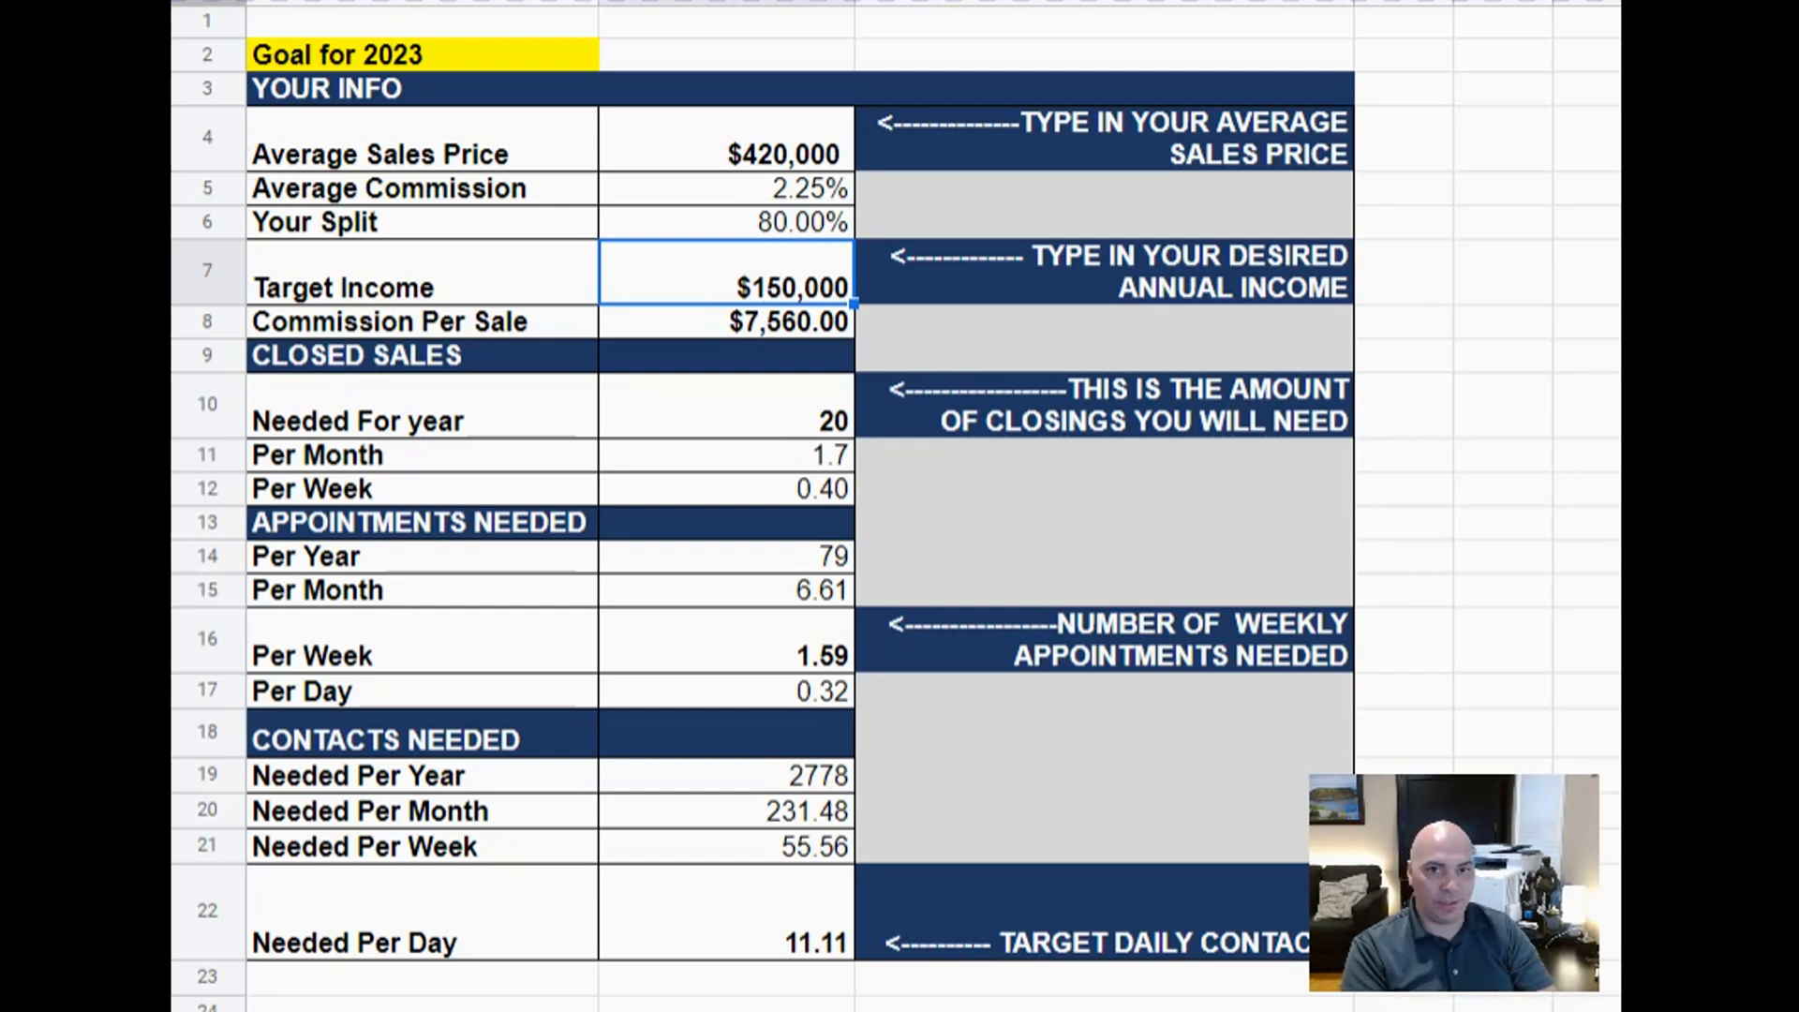
pyautogui.click(727, 222)
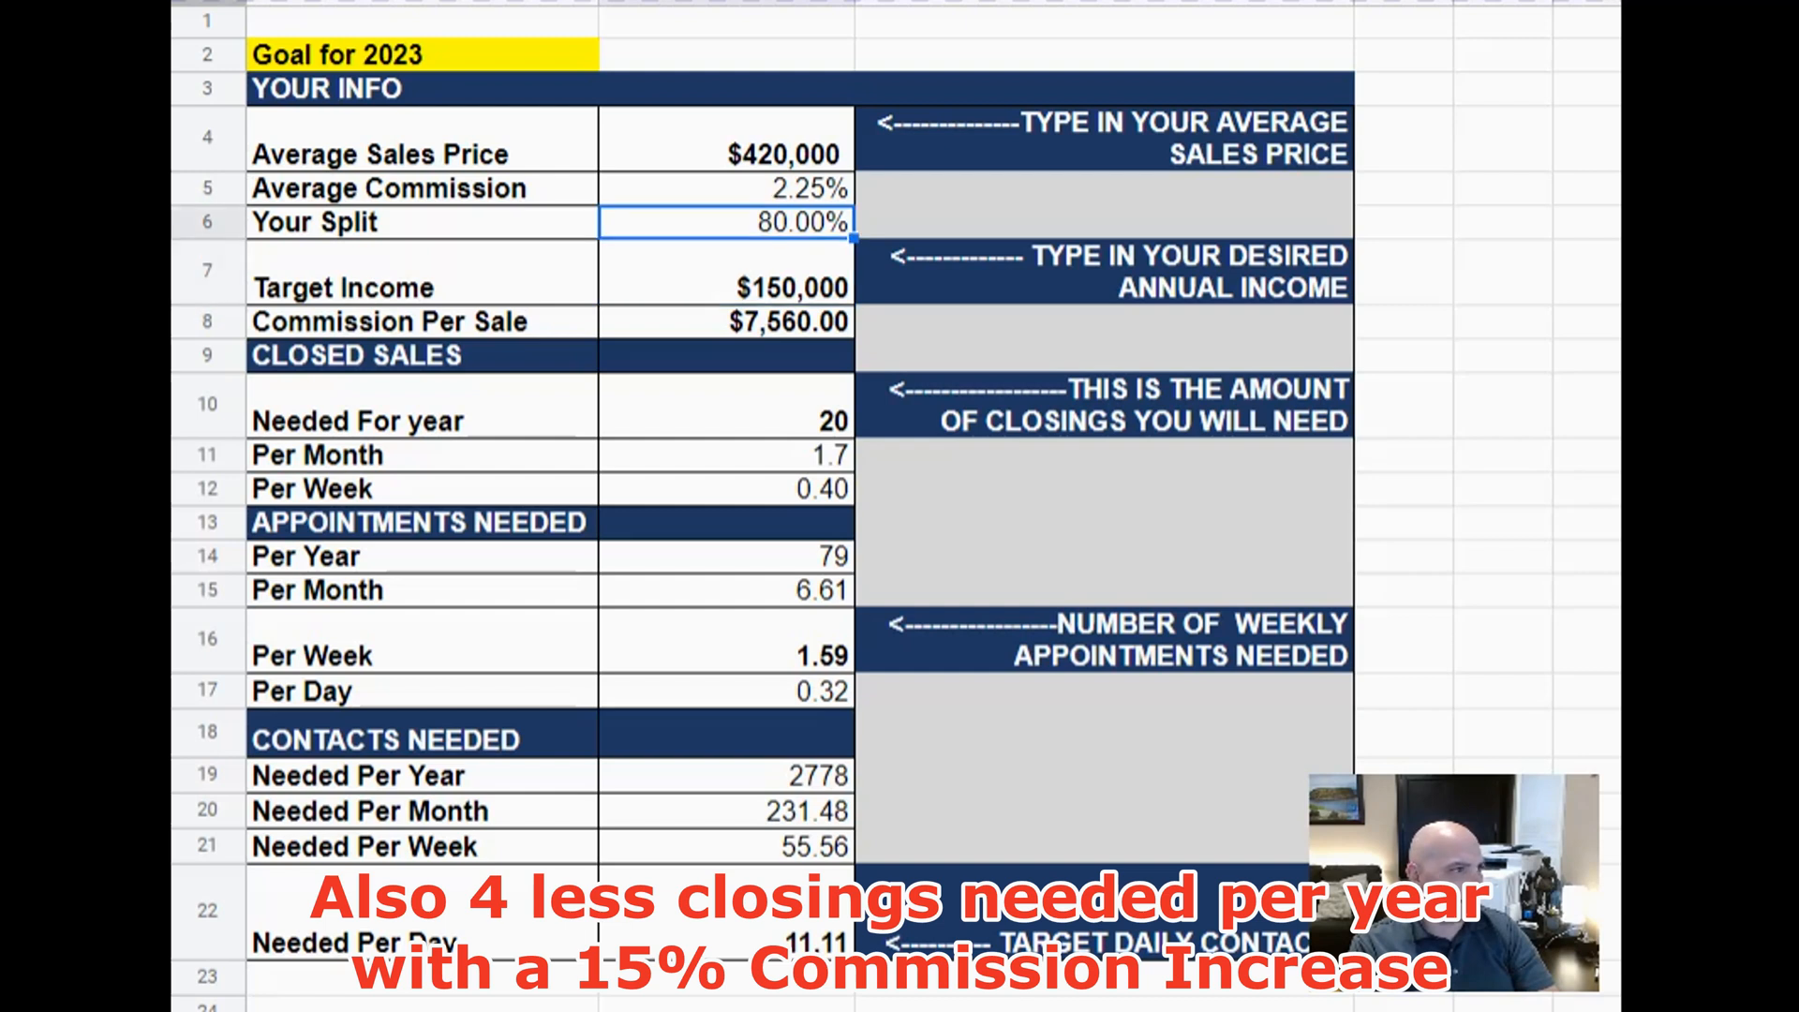
pyautogui.write('65')
pyautogui.press('Return')
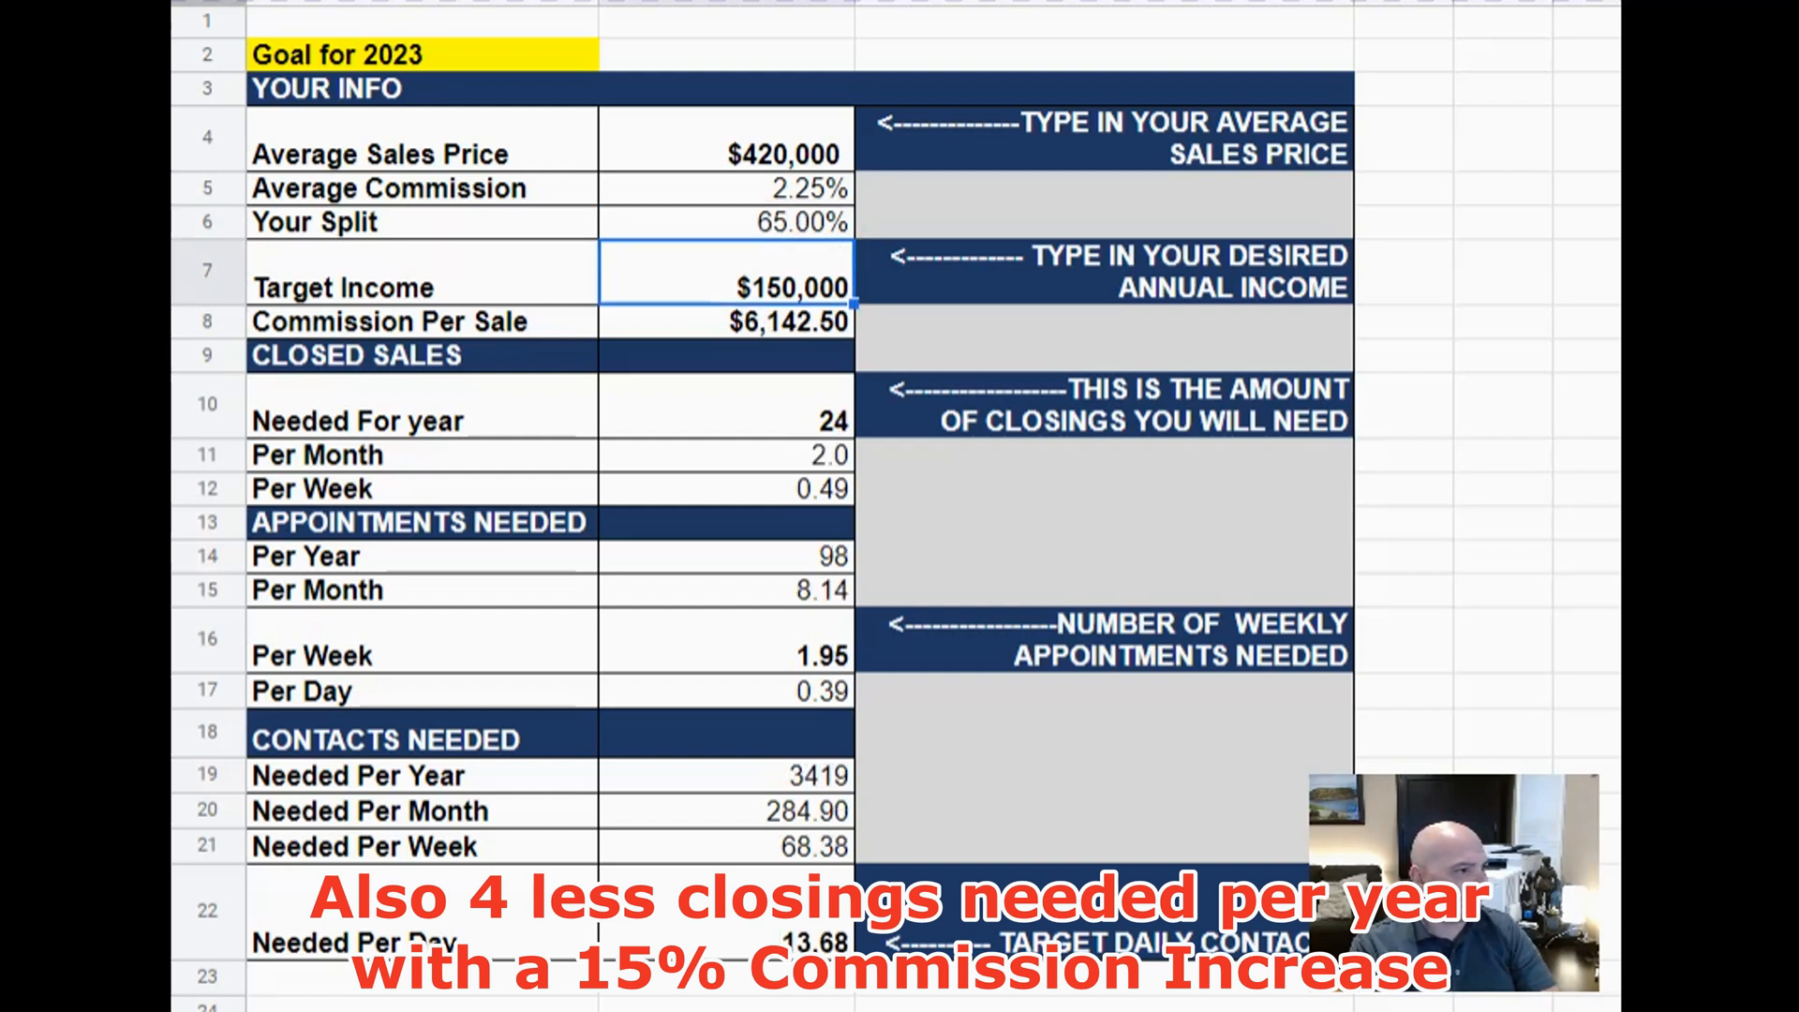
# Set Your Split to 80% in the Your Info section.
pyautogui.click(727, 222)
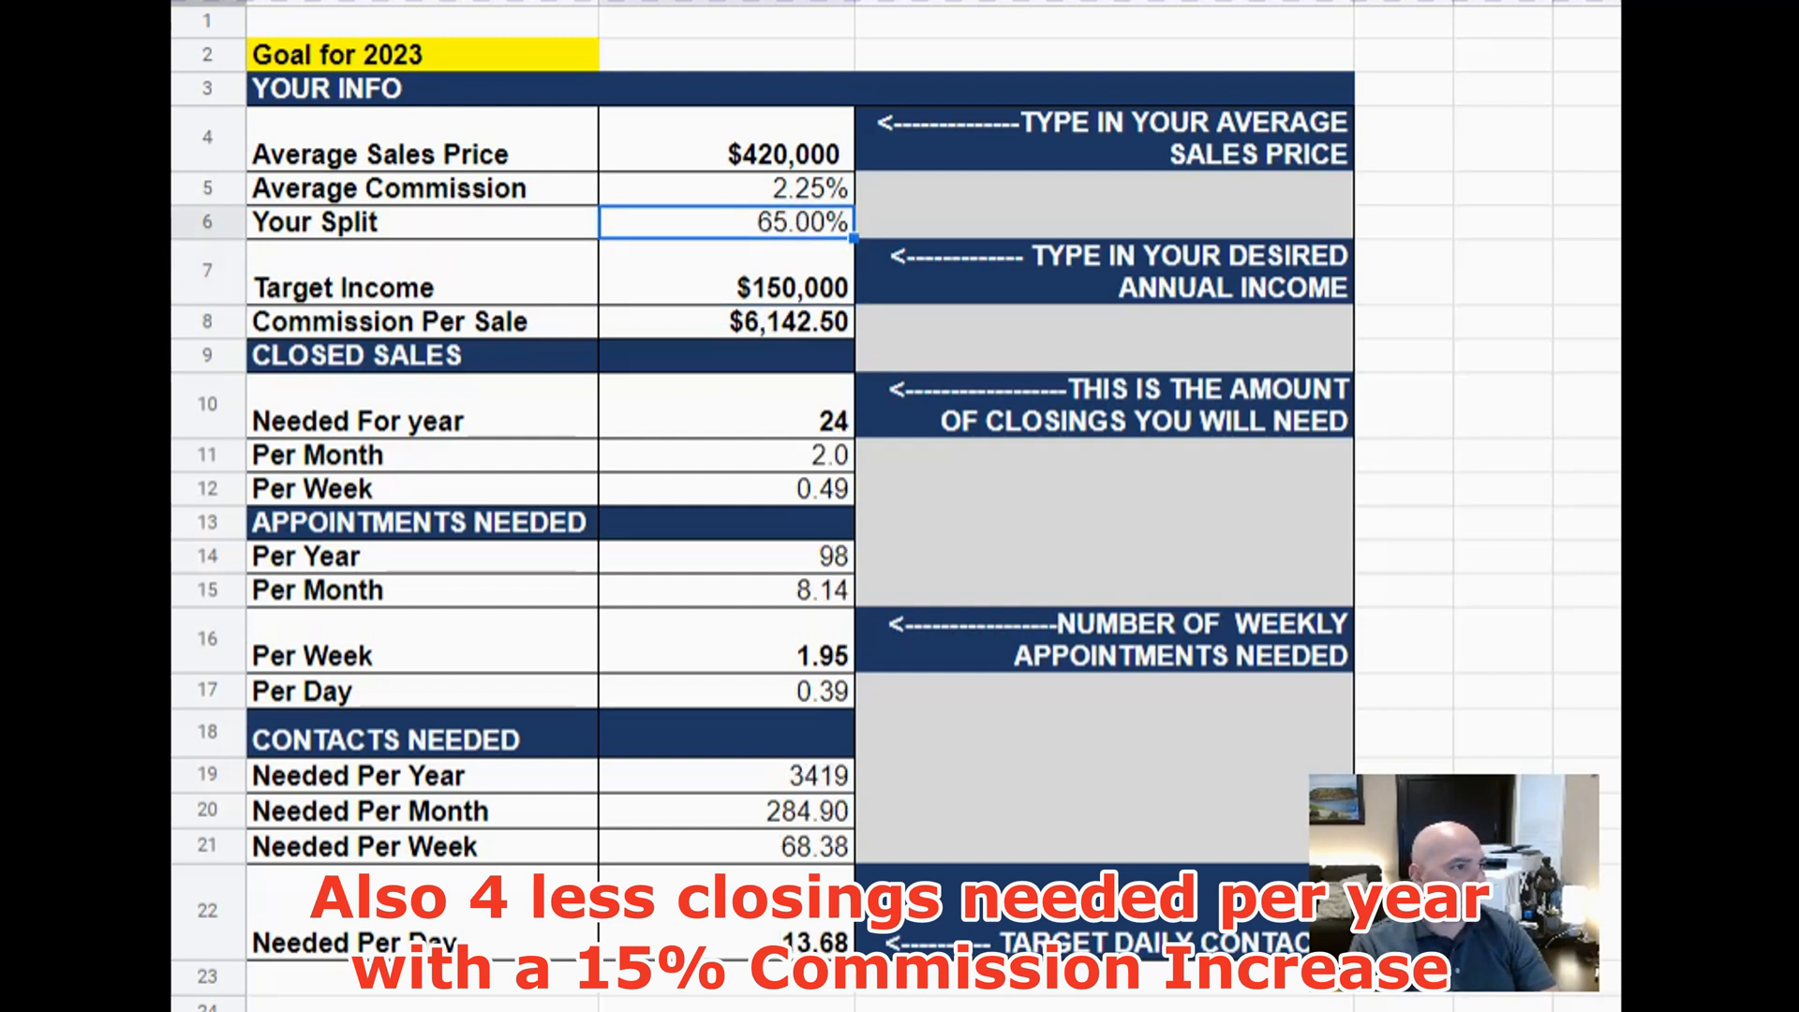
pyautogui.write('80')
pyautogui.press('Return')
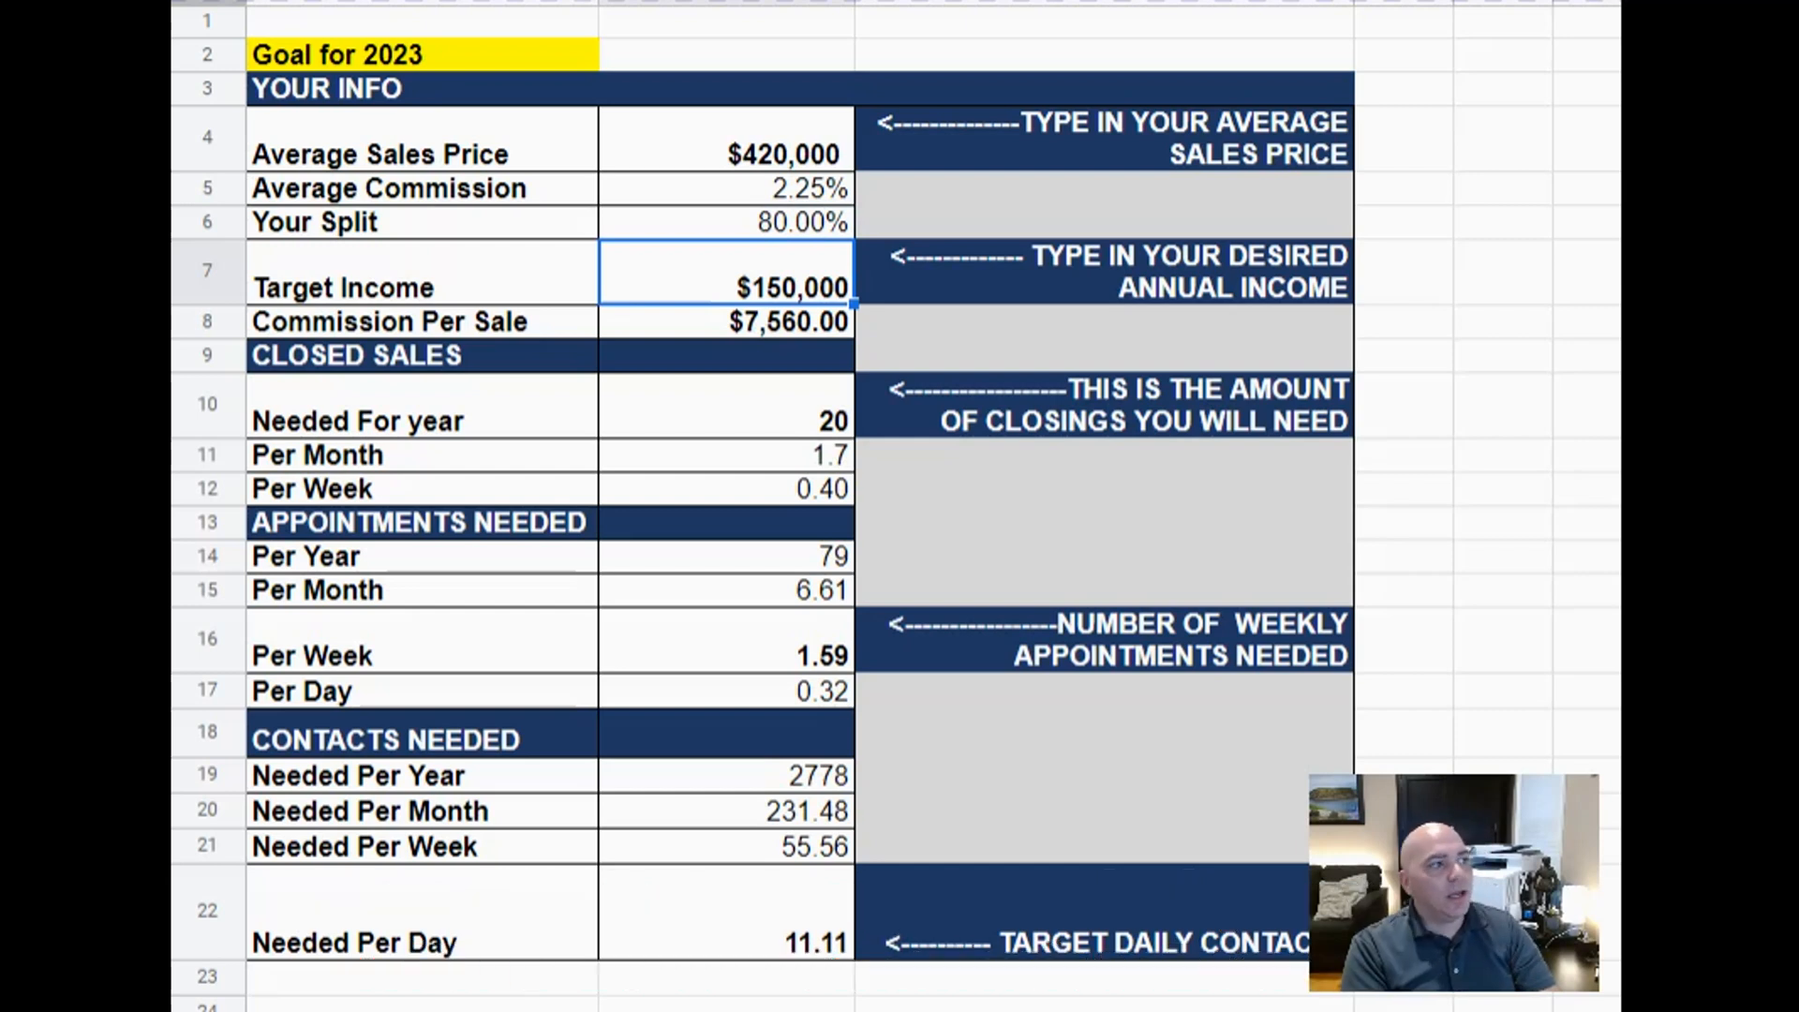